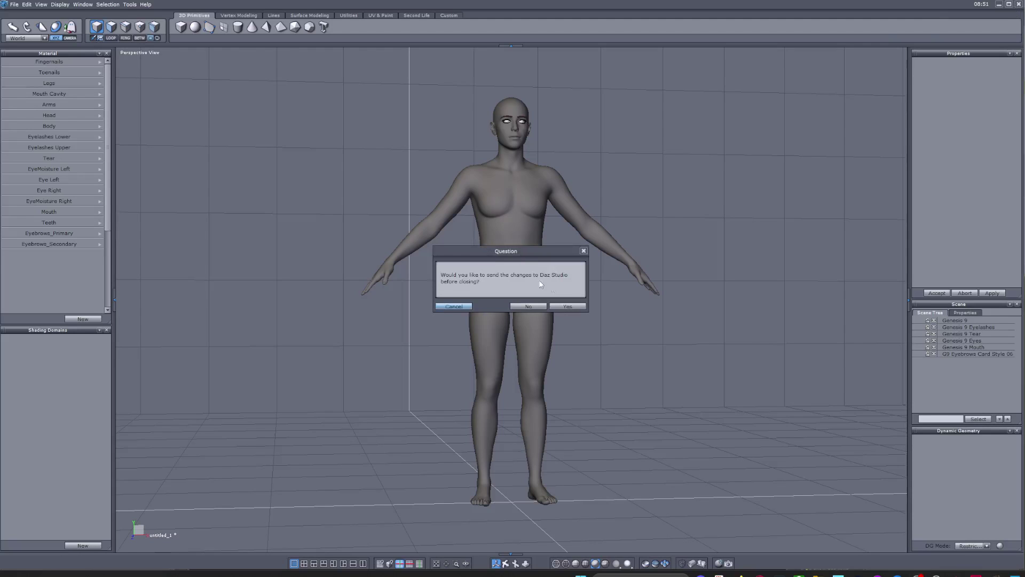
# Step: Dismiss the pending Hexagon message so Hexagon closes and Daz Studio shows Genesis 9 again
pyautogui.click(529, 310)
# Step: Close Hexagon without sending changes, and set Shaping to show All morphs
pyautogui.click(528, 307)
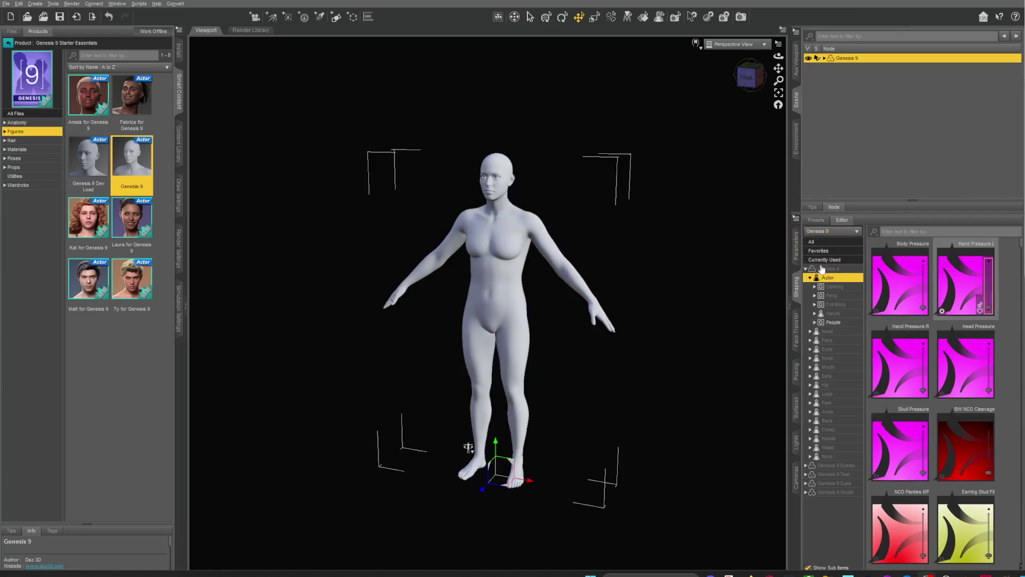
pyautogui.click(813, 242)
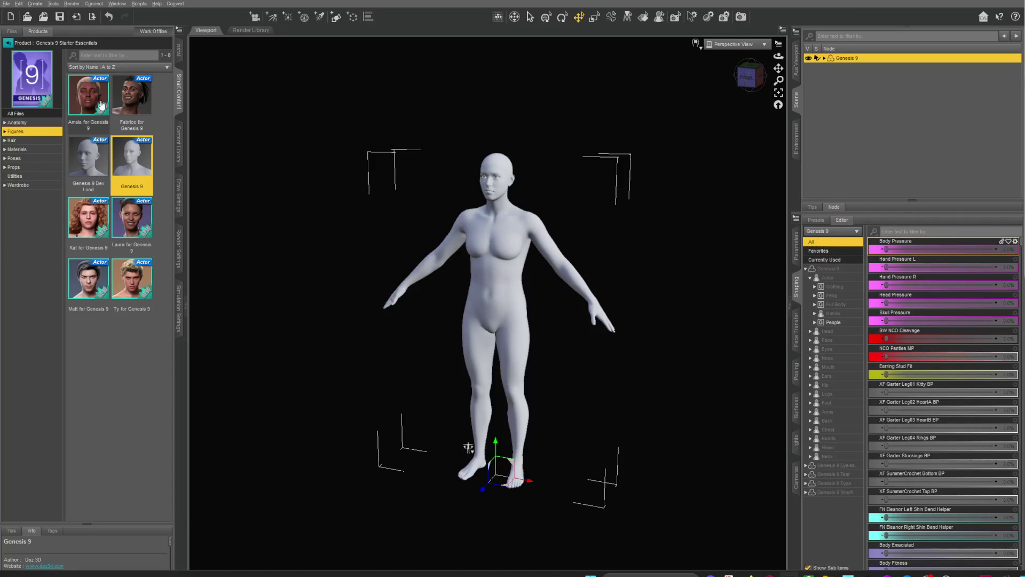
# Step: Browse the Genesis 9 Starter Essentials Materials presets to the Feminine Skin tiles
pyautogui.click(20, 150)
pyautogui.scroll(-15, 122, 328)
pyautogui.scroll(-20, 122, 328)
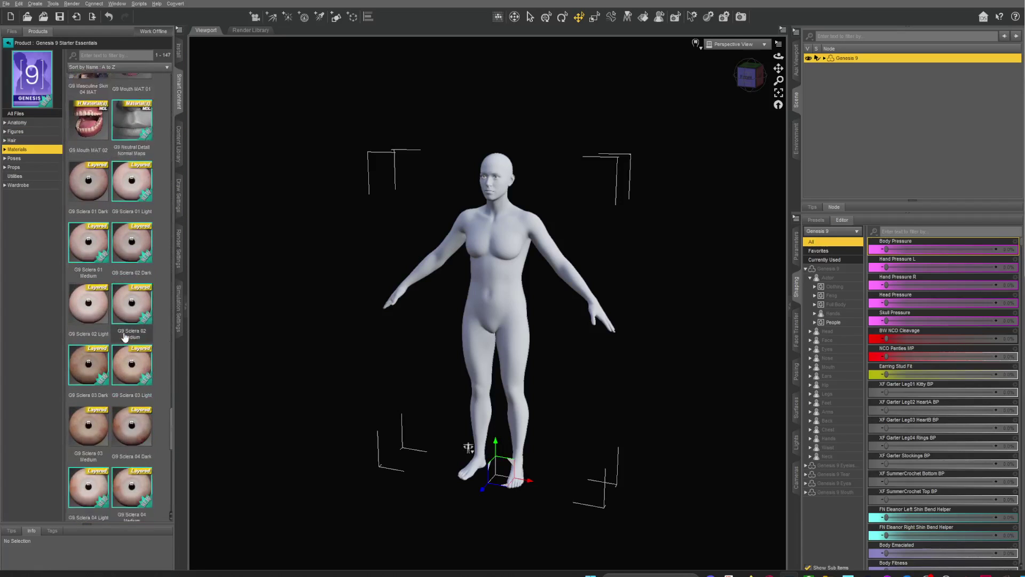
pyautogui.scroll(15, 128, 333)
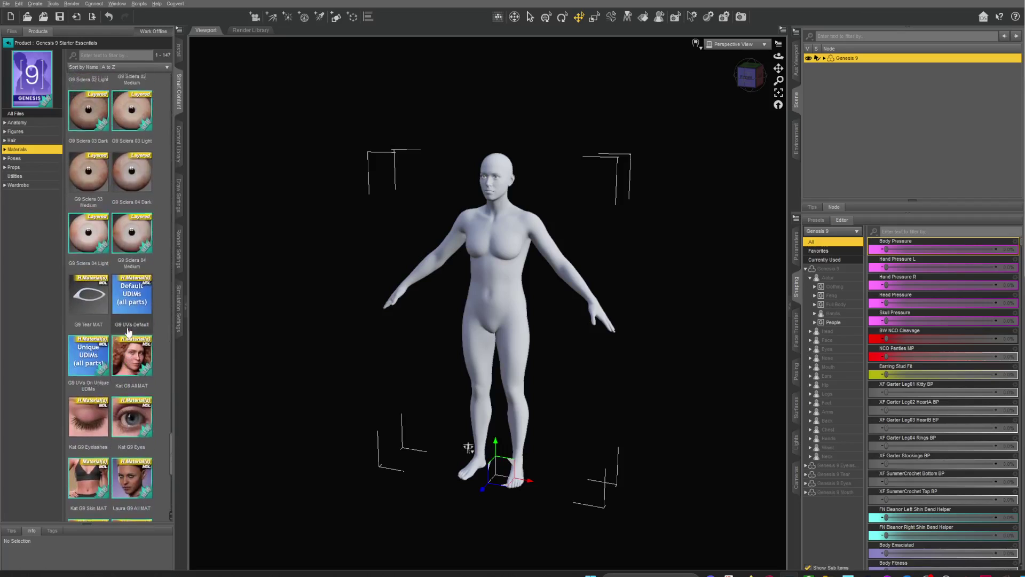
pyautogui.scroll(10, 112, 239)
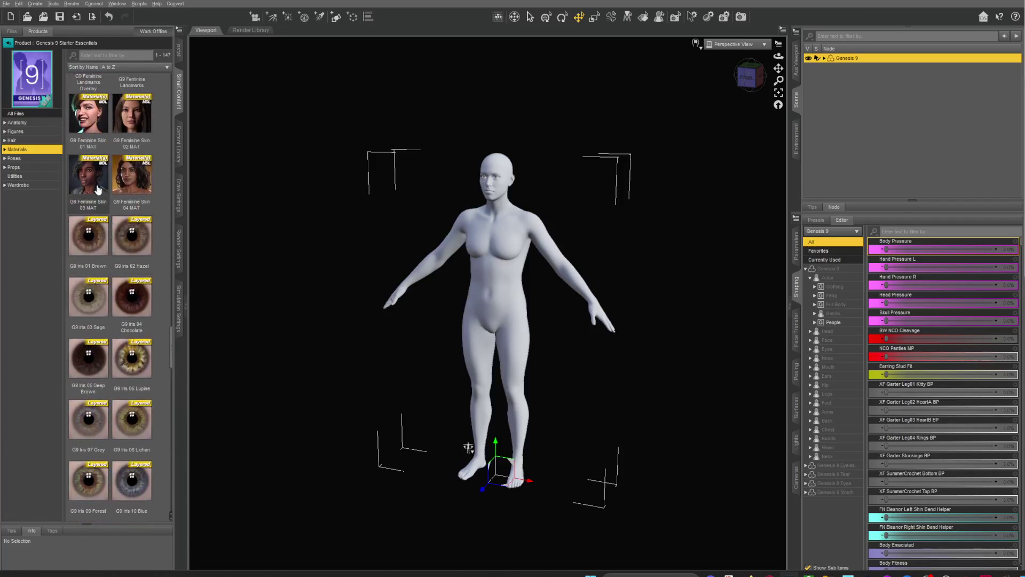
# Step: Load G9 Feminine Skin 02 MAT onto Genesis 9 and review the adjusted Parameters list
pyautogui.click(136, 122)
pyautogui.doubleClick(137, 121)
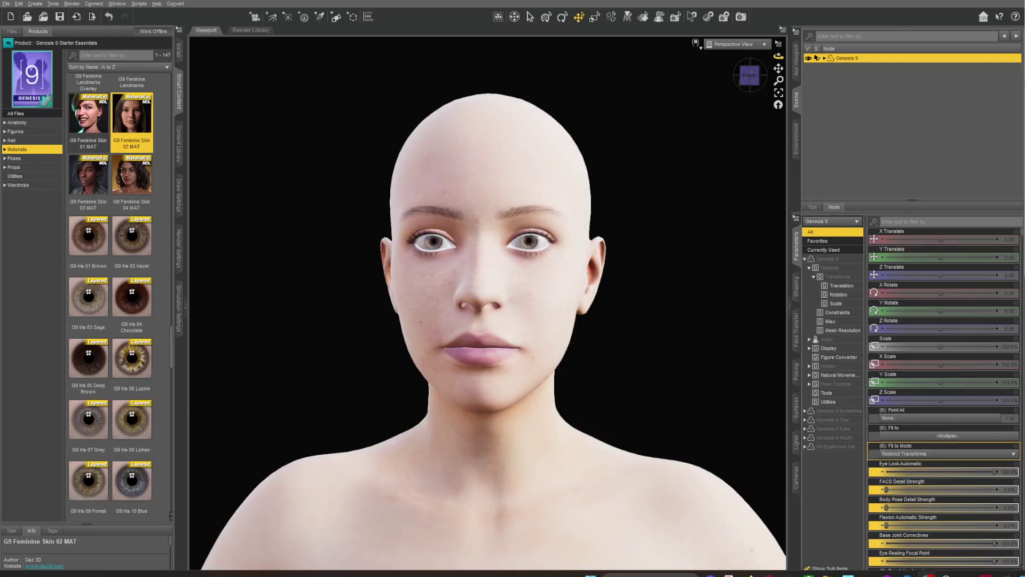
pyautogui.scroll(-15, 931, 416)
pyautogui.scroll(-15, 888, 380)
pyautogui.scroll(-15, 896, 433)
pyautogui.scroll(-4, 940, 422)
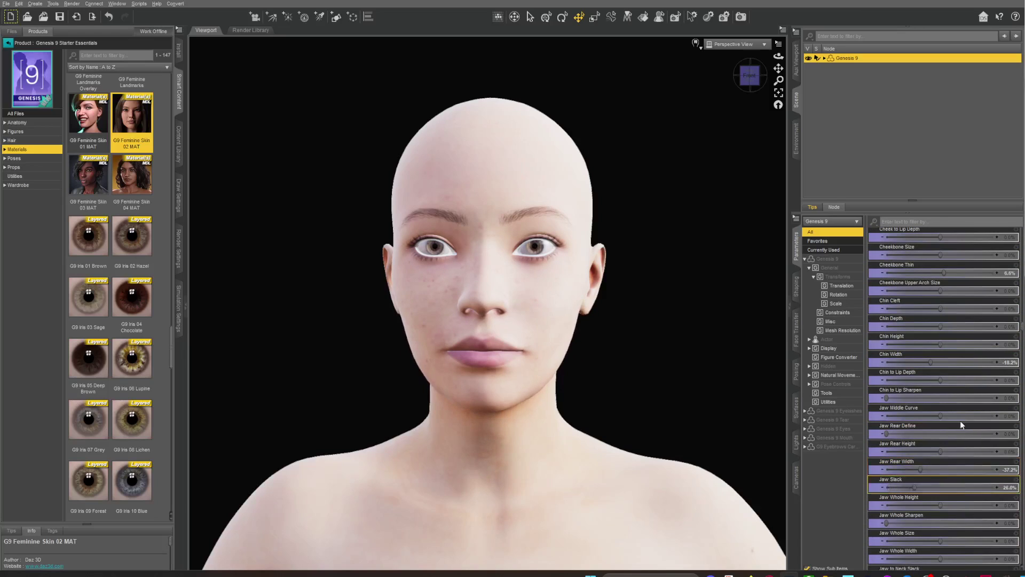
pyautogui.scroll(-10, 958, 422)
pyautogui.scroll(-4, 955, 419)
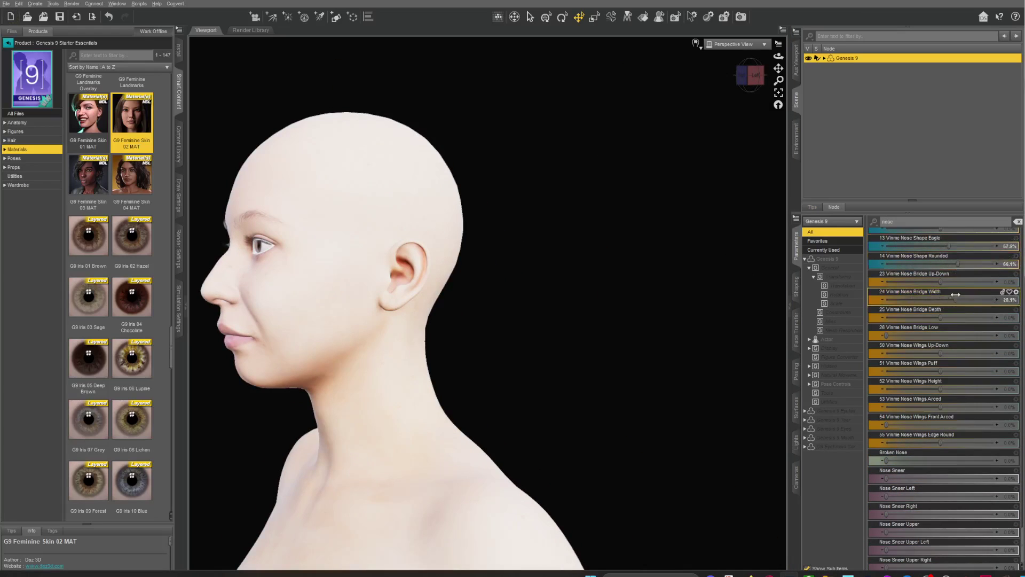
# Step: Narrow Nose Bridge Width to 14% and delete G9 Eyebrows Card Style 06
pyautogui.moveTo(956, 294); pyautogui.dragTo(952, 294)
pyautogui.click(743, 75)
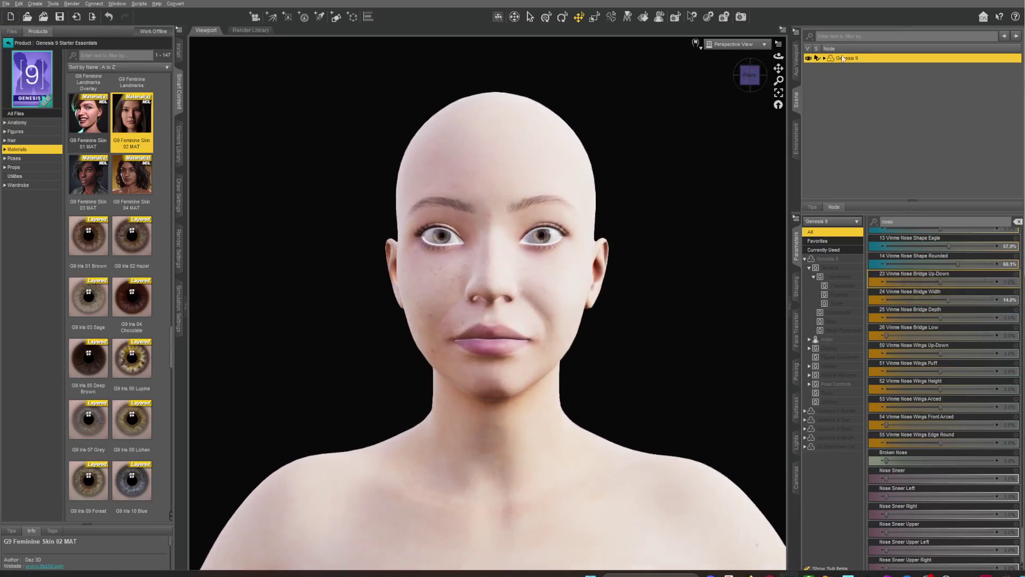
pyautogui.click(825, 59)
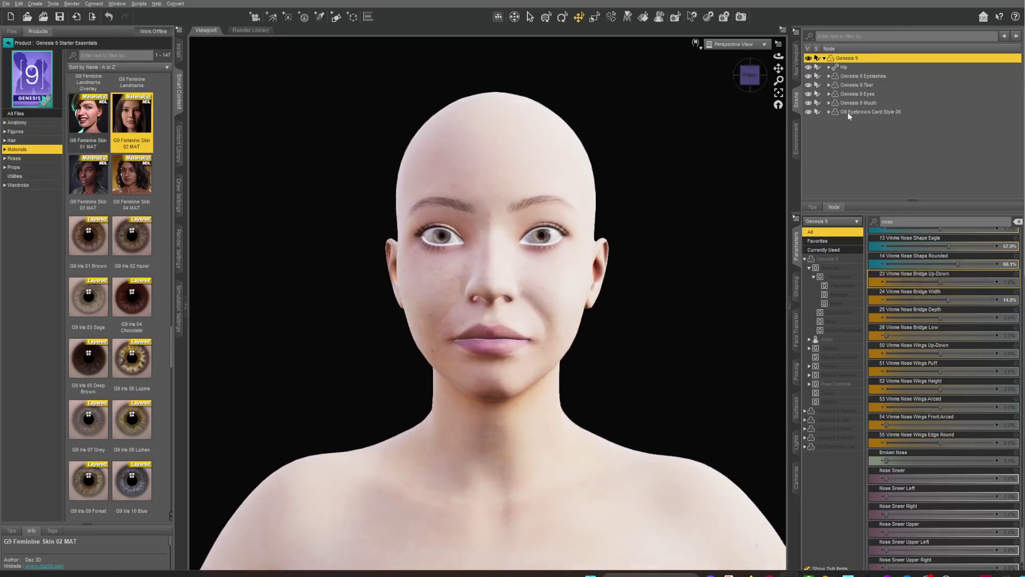
pyautogui.click(855, 112)
pyautogui.press('Delete')
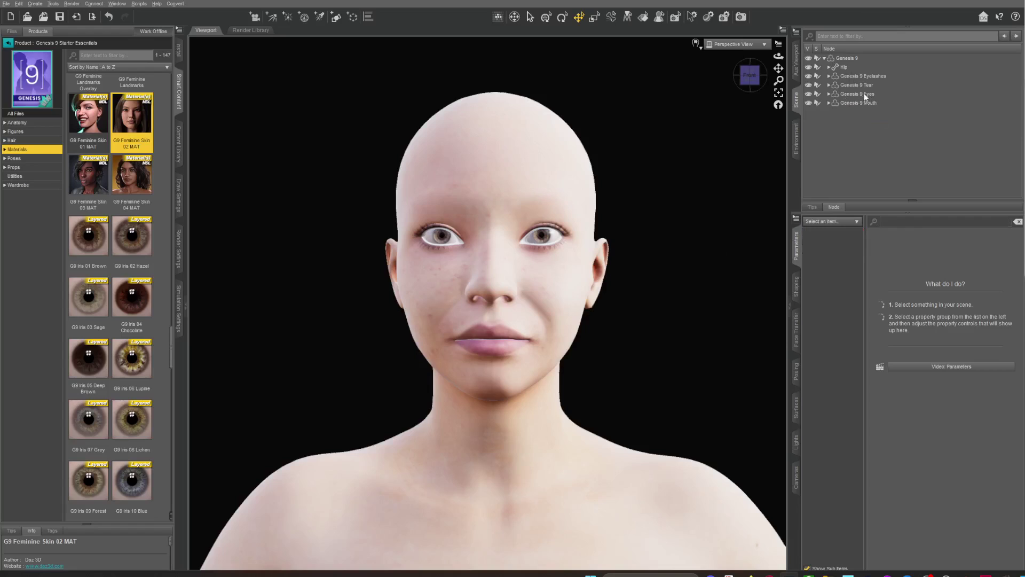
# Step: Reselect Genesis 9 and send it to Hexagon via File > Send To
pyautogui.click(847, 58)
pyautogui.click(6, 4)
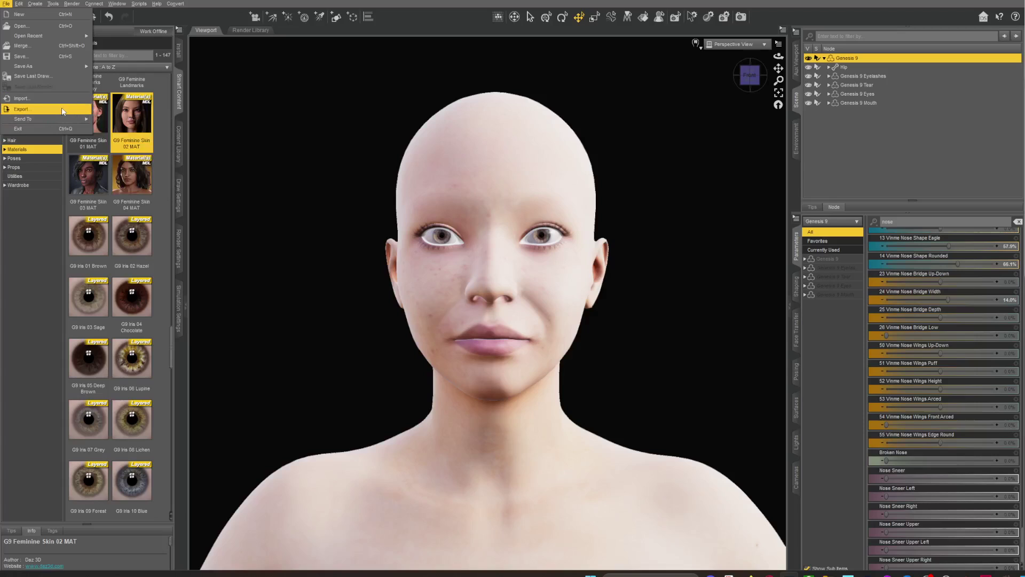
pyautogui.moveTo(58, 119)
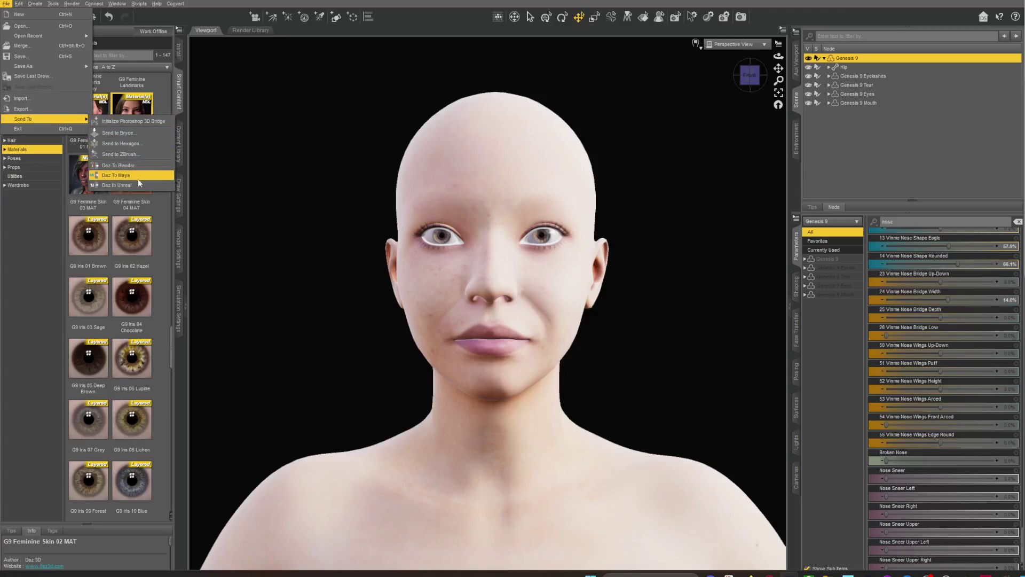
pyautogui.click(136, 144)
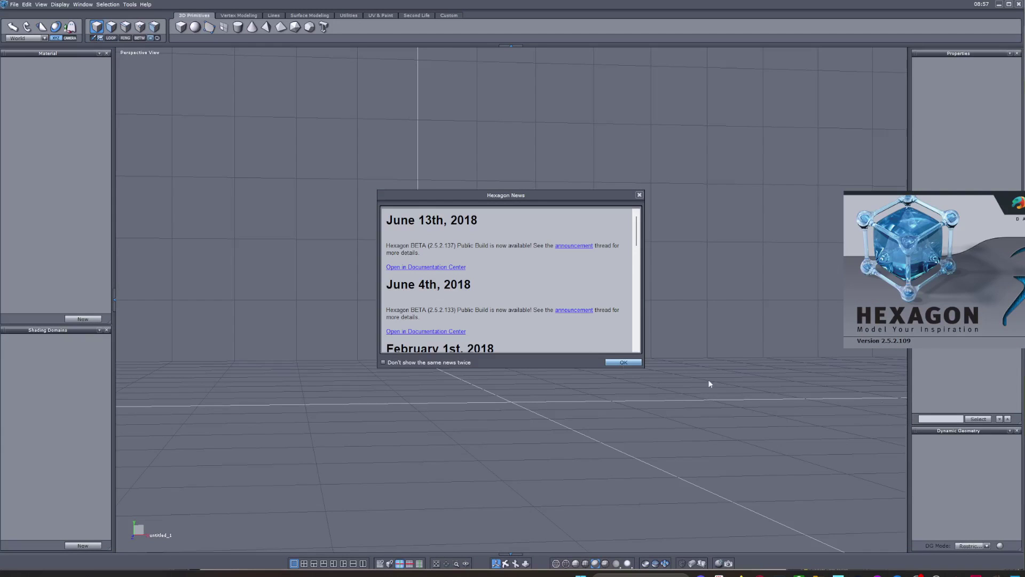
# Step: Dismiss Hexagon News, select the Genesis 9 body mesh, and send it to Daz Studio
pyautogui.click(626, 363)
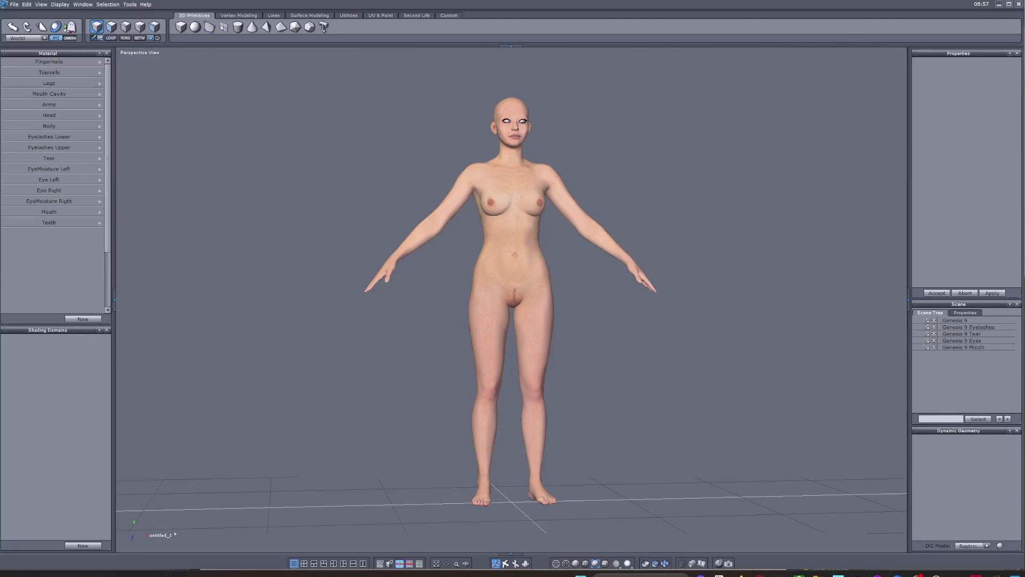
pyautogui.click(962, 333)
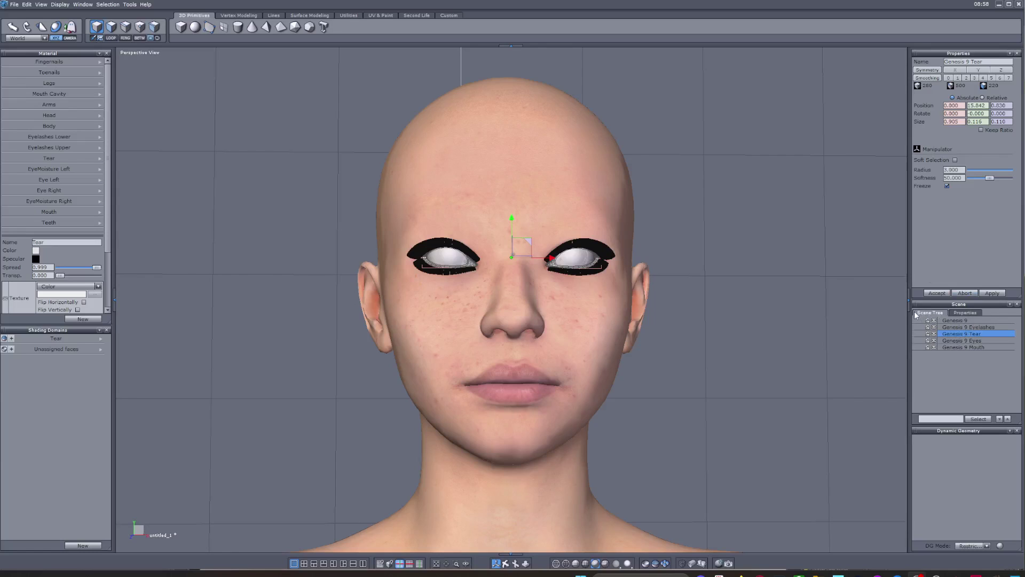
pyautogui.click(956, 320)
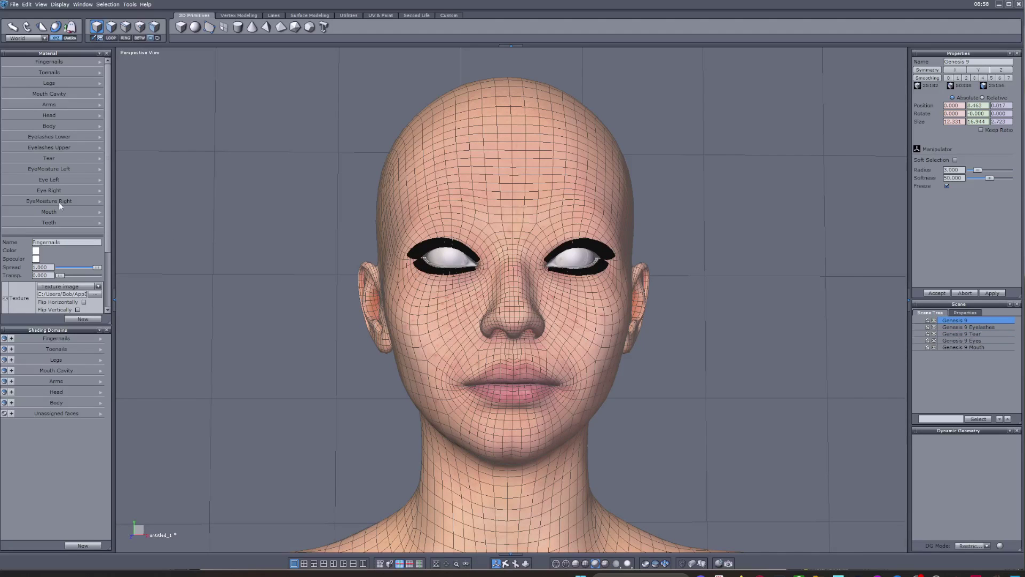
pyautogui.click(15, 4)
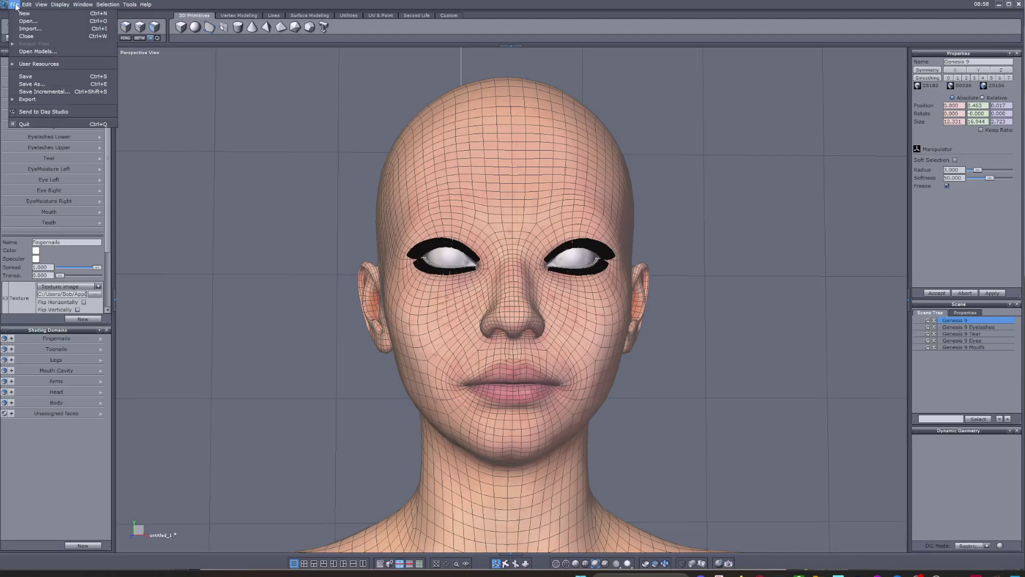
pyautogui.click(56, 113)
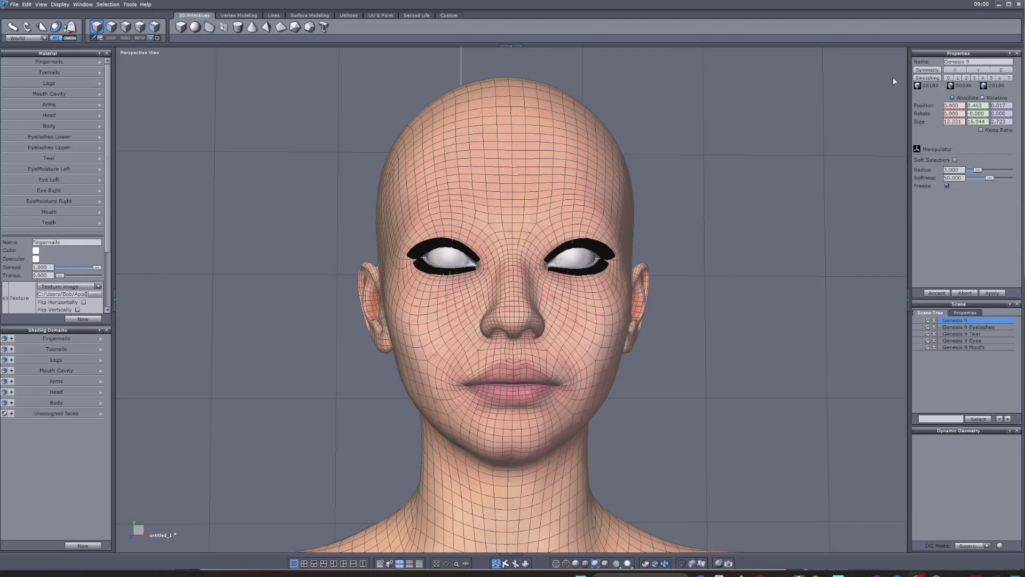
# Step: In the Hexagon Bridge dialog, set the morph's Group Path to Actor
pyautogui.click(998, 4)
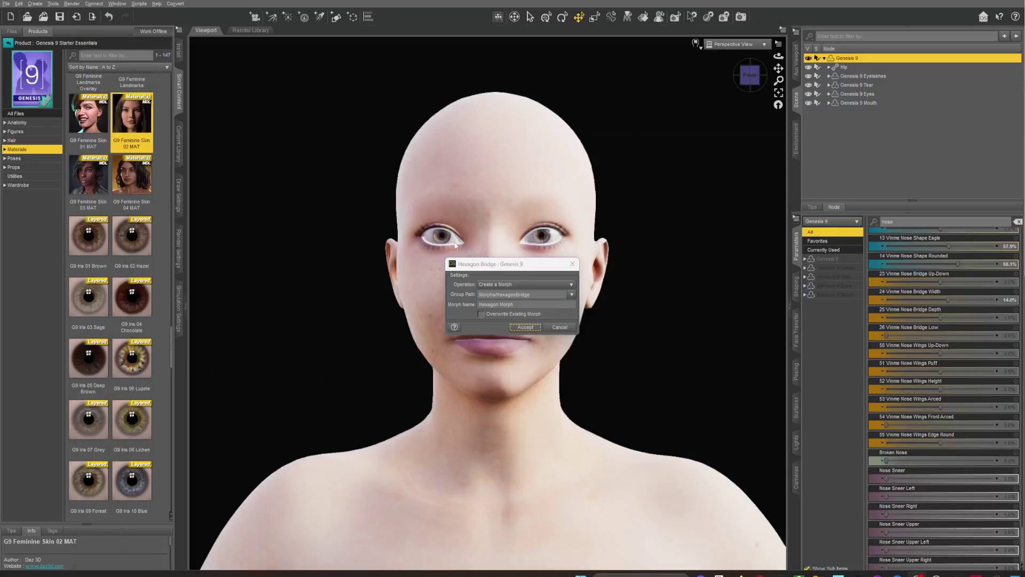
pyautogui.moveTo(475, 265); pyautogui.dragTo(449, 222)
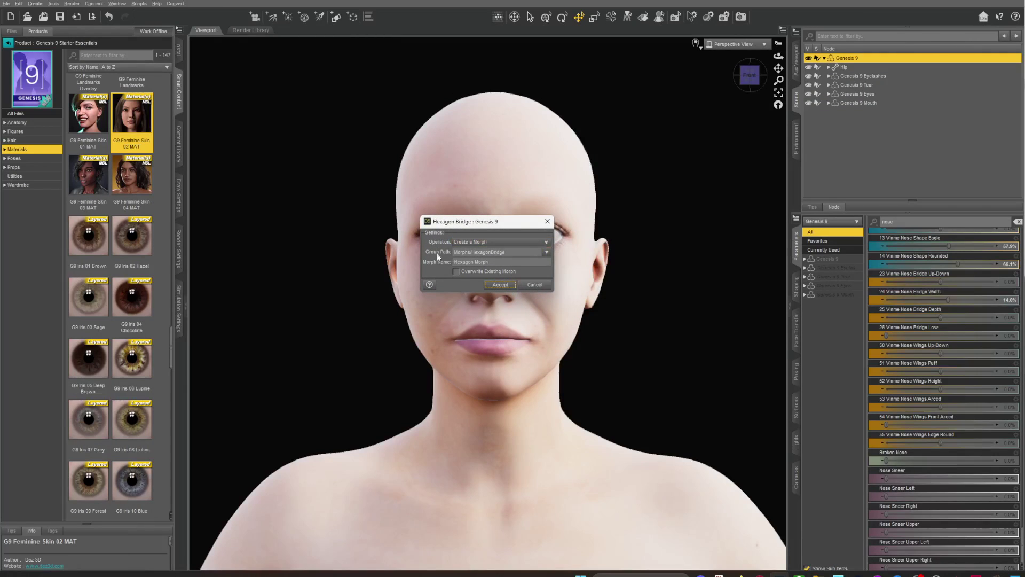
pyautogui.click(547, 252)
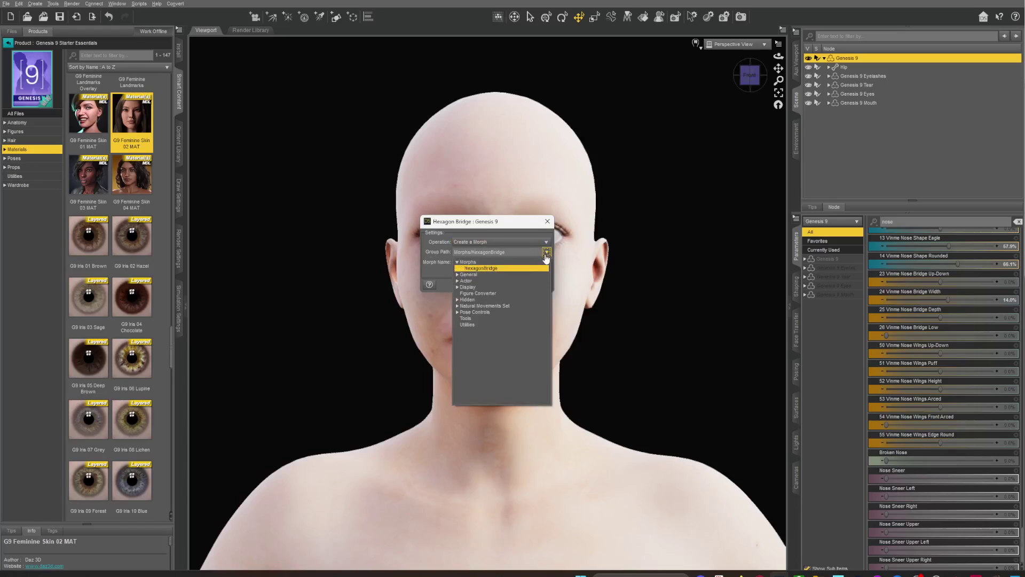
pyautogui.click(489, 281)
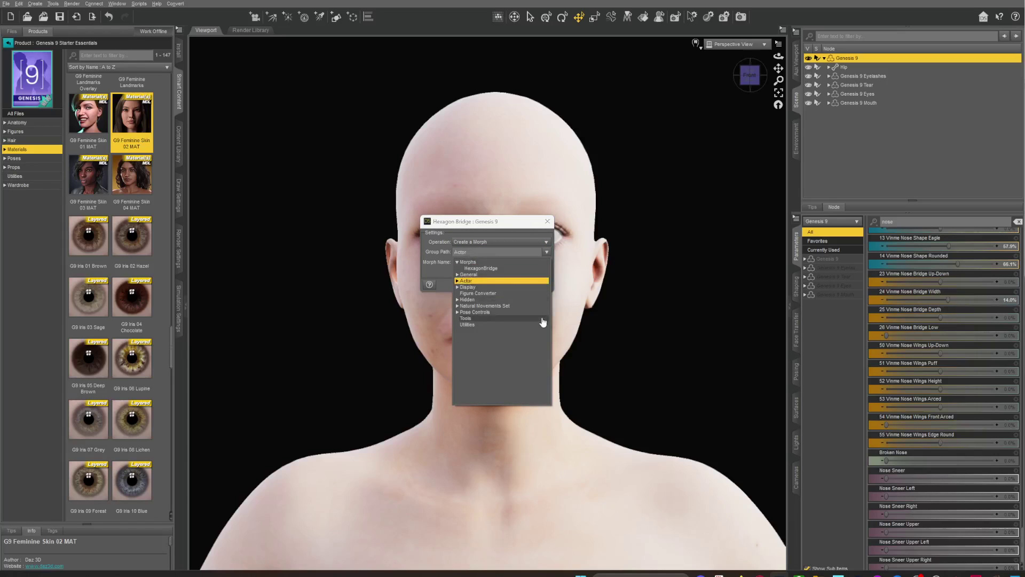
pyautogui.click(457, 281)
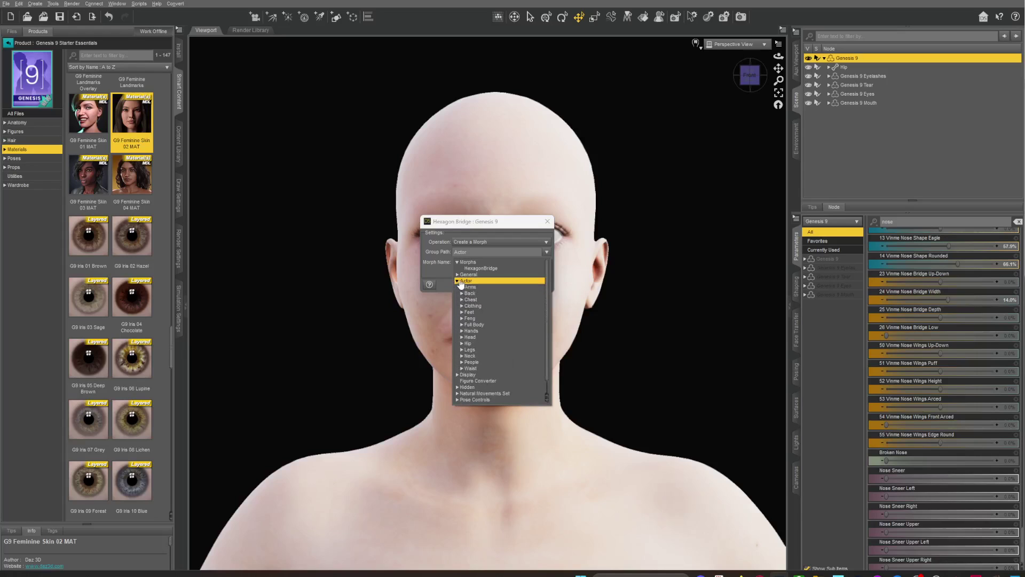
pyautogui.click(457, 281)
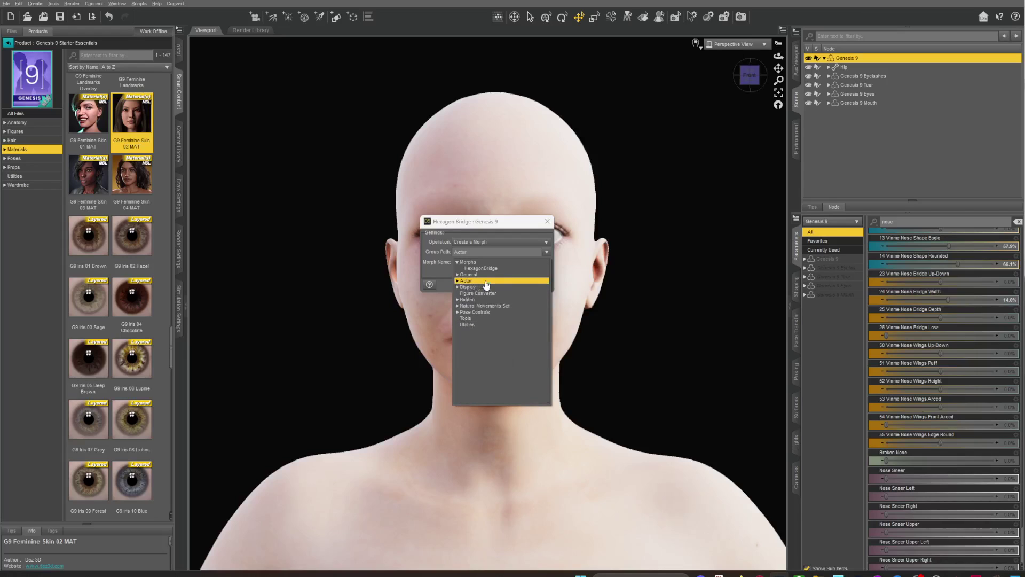
pyautogui.click(466, 262)
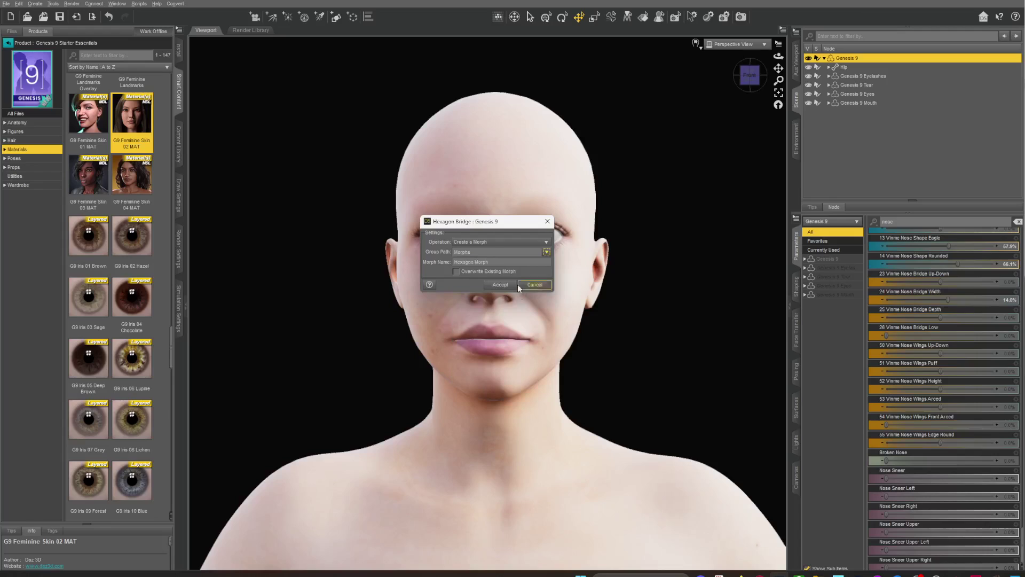
pyautogui.click(547, 251)
pyautogui.click(457, 281)
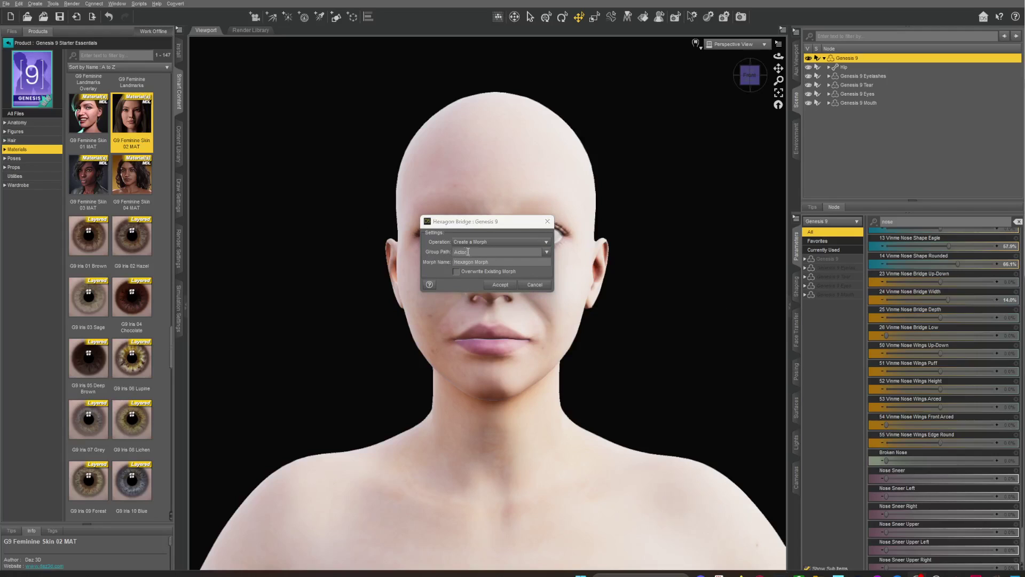
# Step: Name the morph TestMorphBwa, dismiss the drive error, accept, and clear the parameter filter
pyautogui.moveTo(504, 266); pyautogui.dragTo(445, 264)
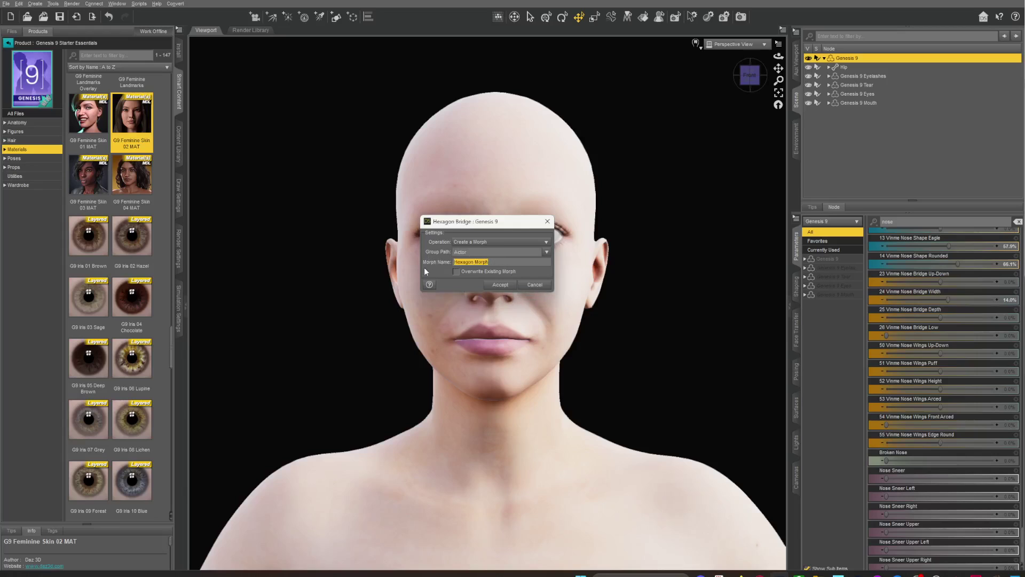
pyautogui.write('TestMorph')
pyautogui.write('Bwa')
pyautogui.hotkey('ctrl', 'a')
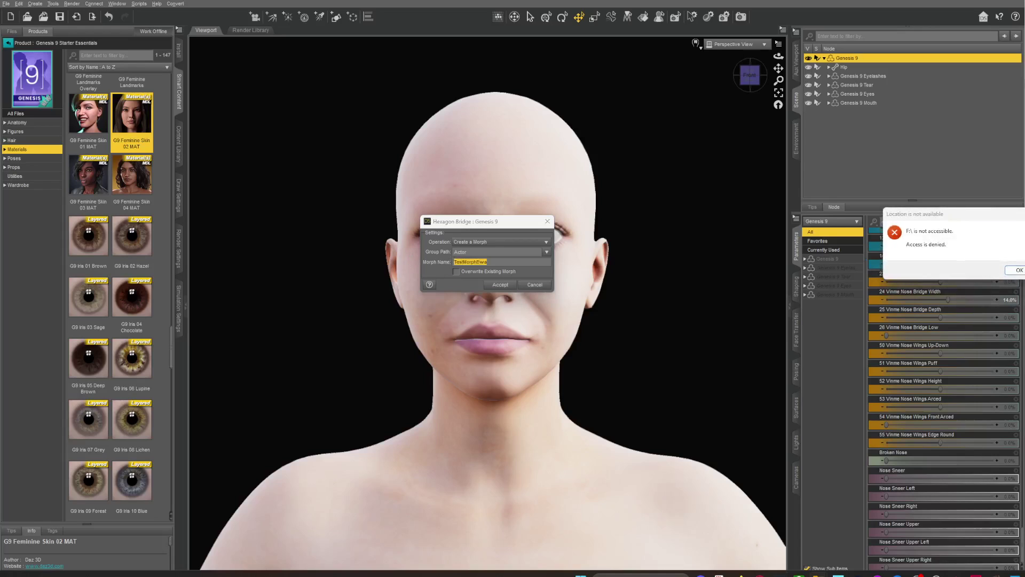
pyautogui.click(1019, 270)
pyautogui.click(505, 262)
pyautogui.moveTo(504, 262); pyautogui.dragTo(416, 262)
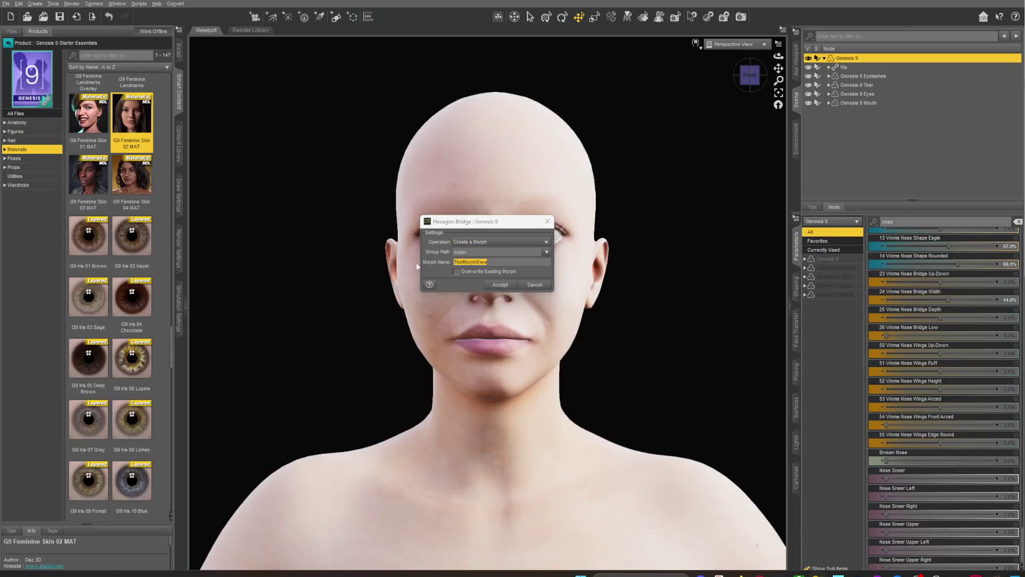
pyautogui.moveTo(502, 263); pyautogui.dragTo(432, 260)
pyautogui.hotkey('ctrl', 'c')
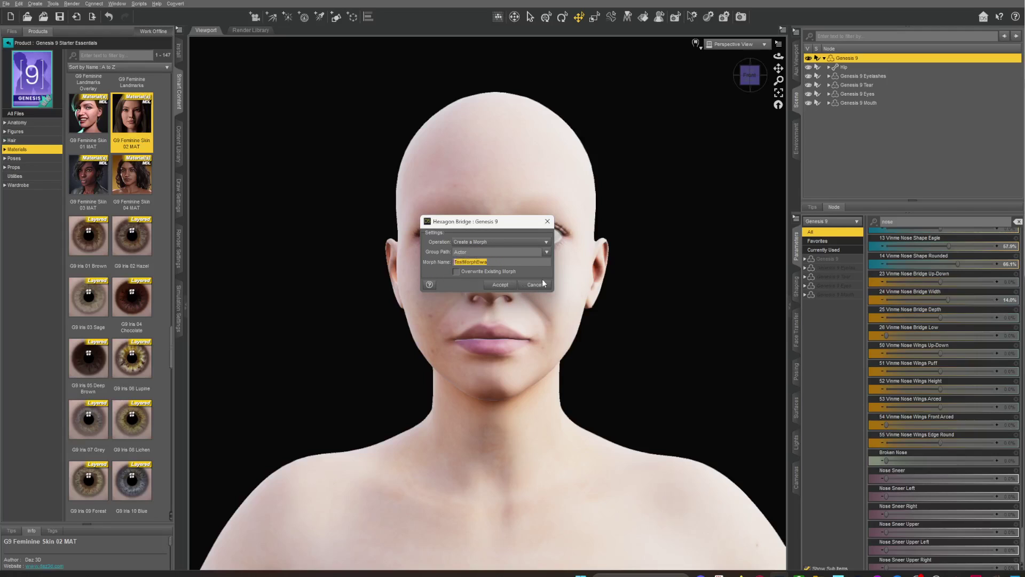
pyautogui.click(500, 285)
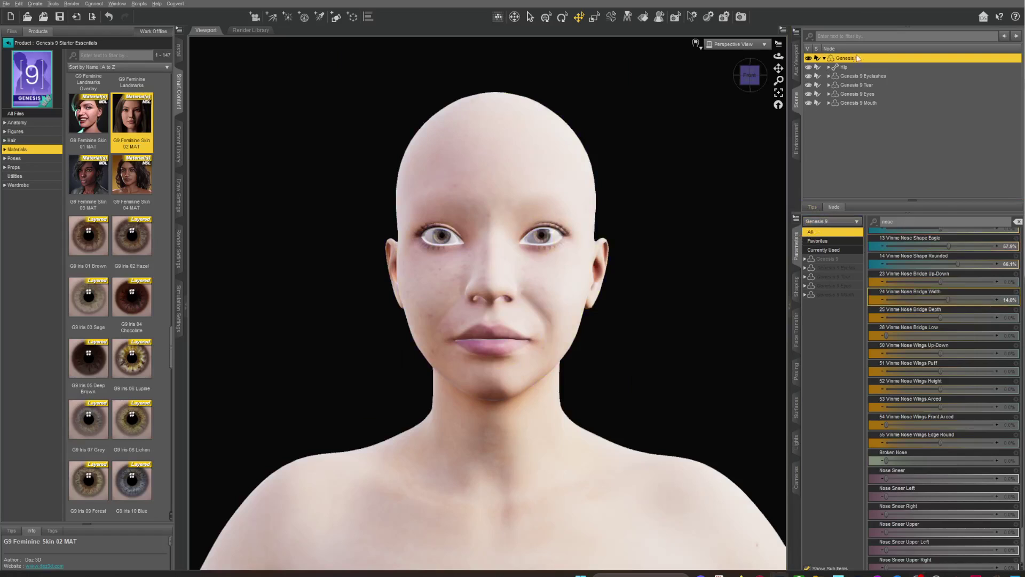
pyautogui.click(1018, 222)
pyautogui.click(921, 222)
# Step: Filter to TestMorphBwa and remove its -100 Min limit in Parameter Settings
pyautogui.hotkey('ctrl', 'v')
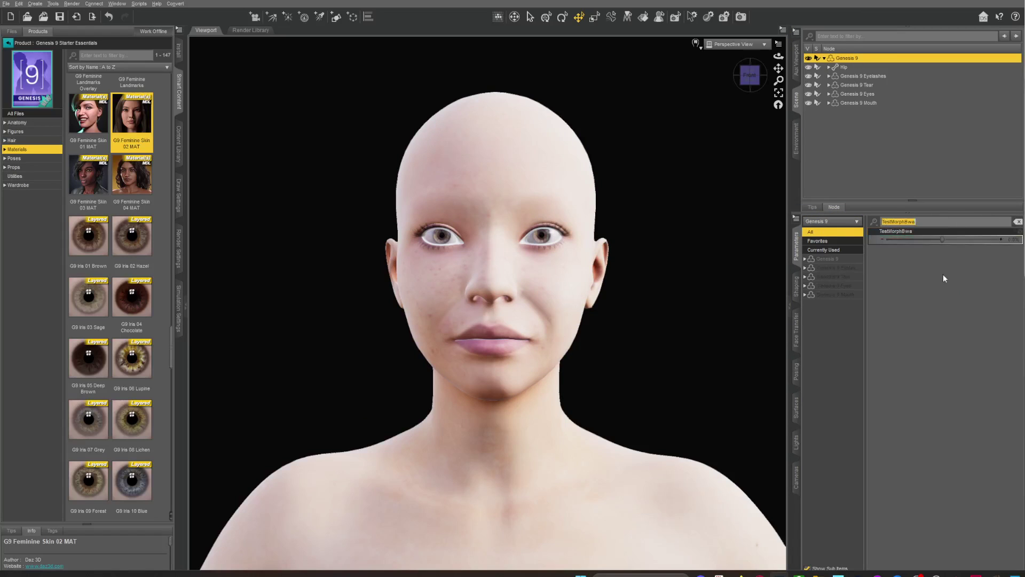
pyautogui.click(943, 240)
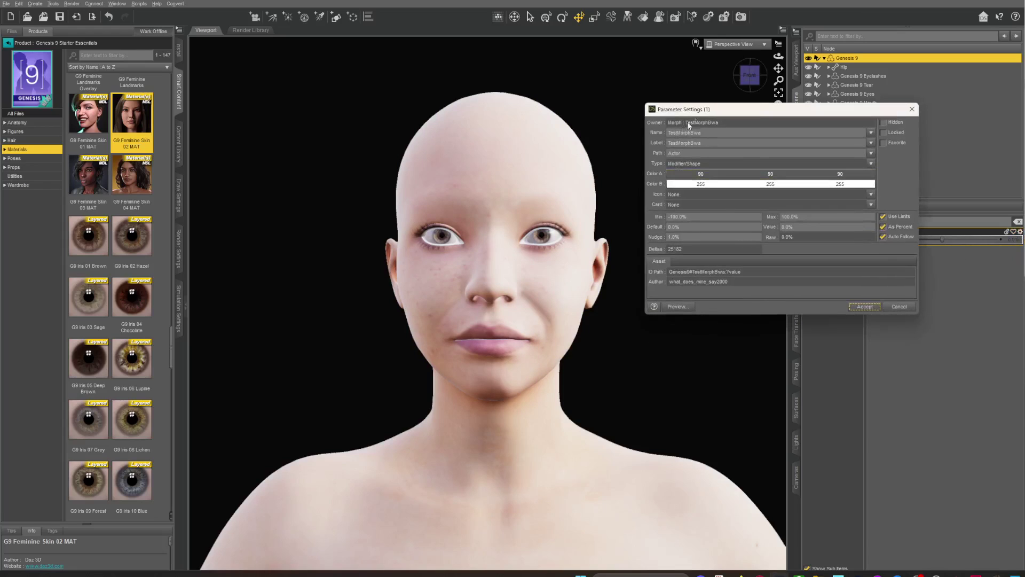
pyautogui.moveTo(750, 111); pyautogui.dragTo(601, 193)
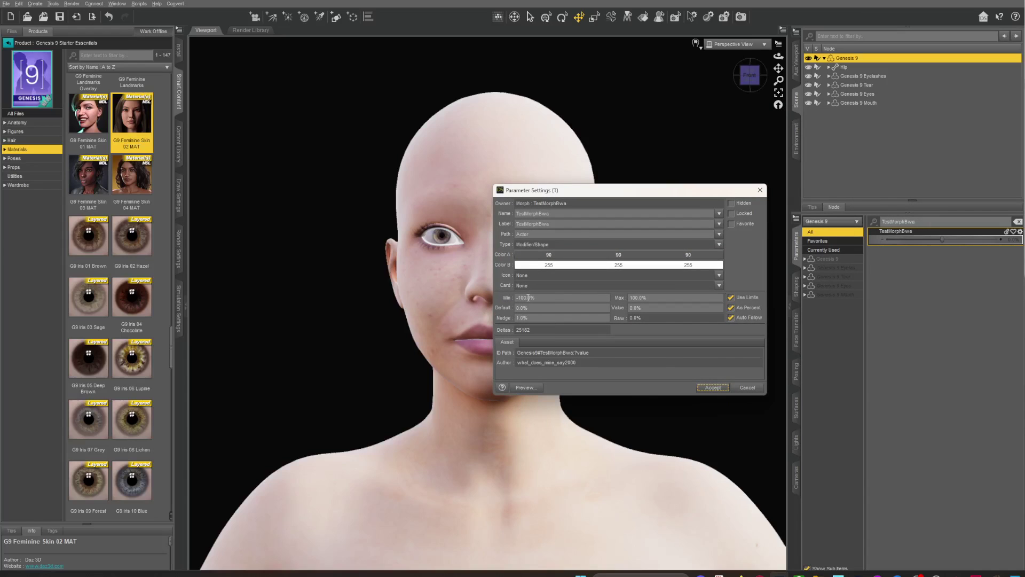
pyautogui.moveTo(528, 298); pyautogui.dragTo(495, 302)
pyautogui.press('BackSpace')
pyautogui.click(713, 387)
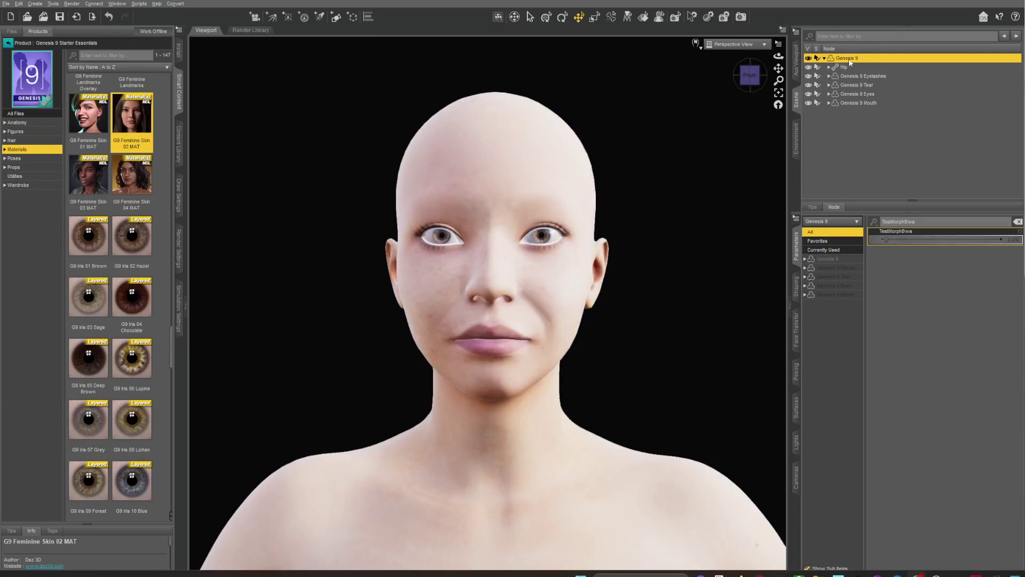
pyautogui.click(6, 3)
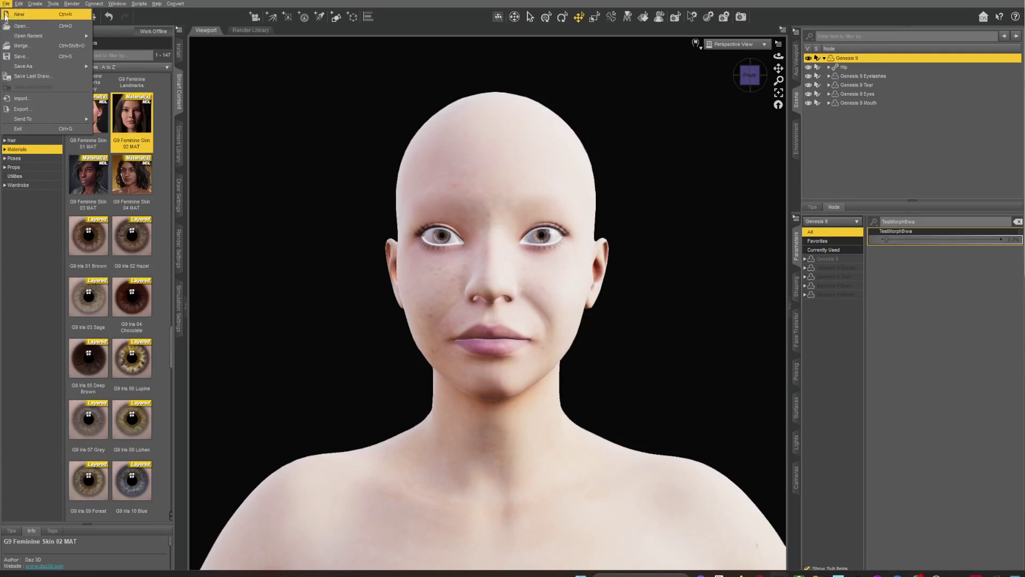
# Step: Open Save As > Support Asset > Morph Asset(s), enlarge it, and expand Genesis 9 > Actor
pyautogui.moveTo(26, 66)
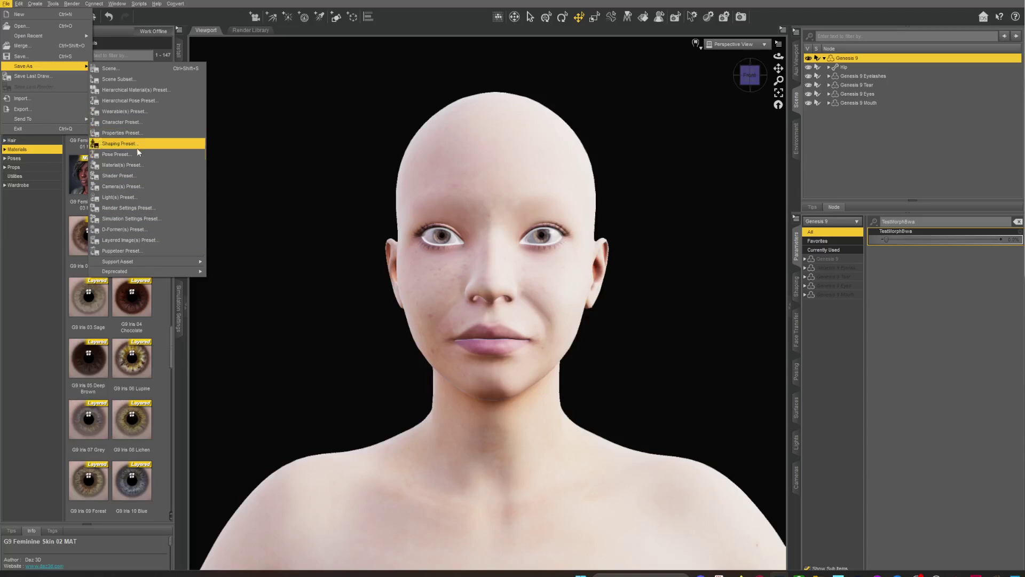
pyautogui.moveTo(146, 265)
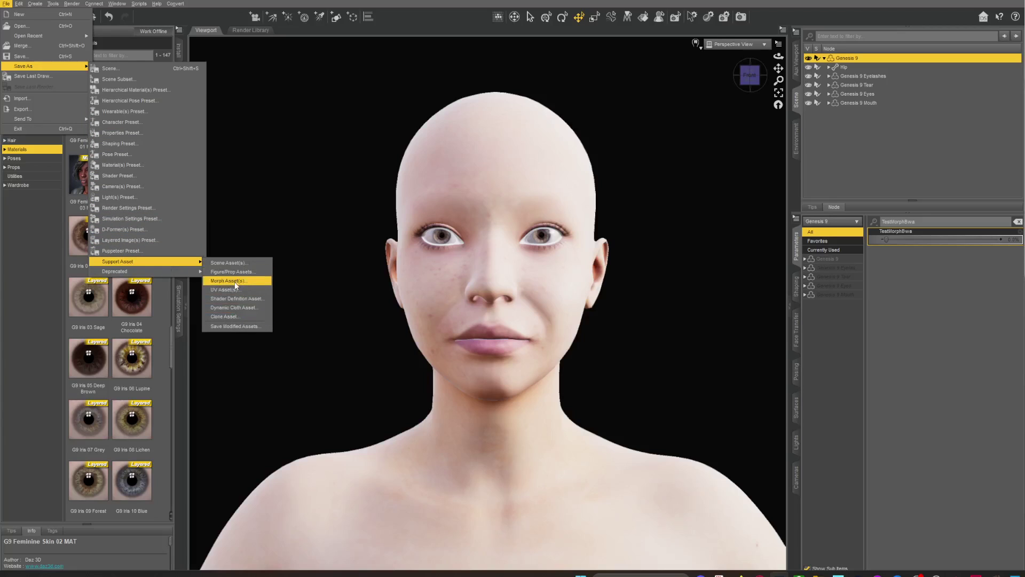
pyautogui.click(231, 280)
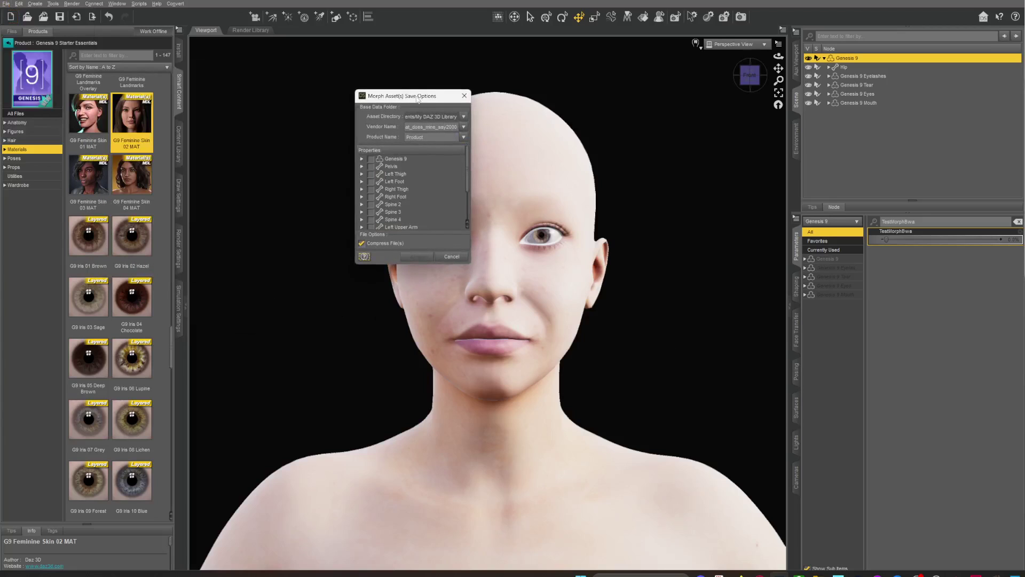
pyautogui.moveTo(417, 99); pyautogui.dragTo(473, 140)
pyautogui.moveTo(527, 306); pyautogui.dragTo(684, 469)
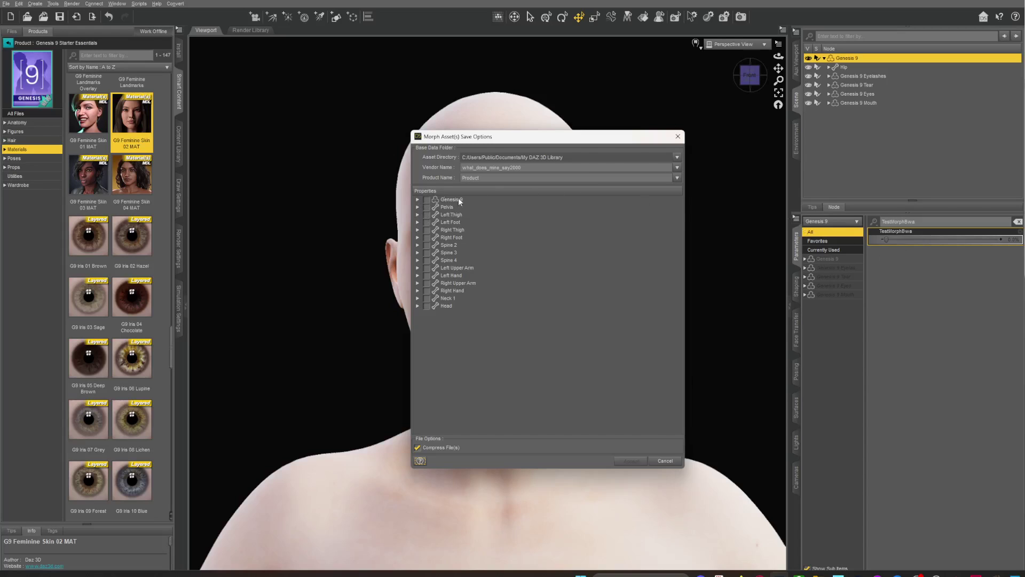
pyautogui.click(418, 200)
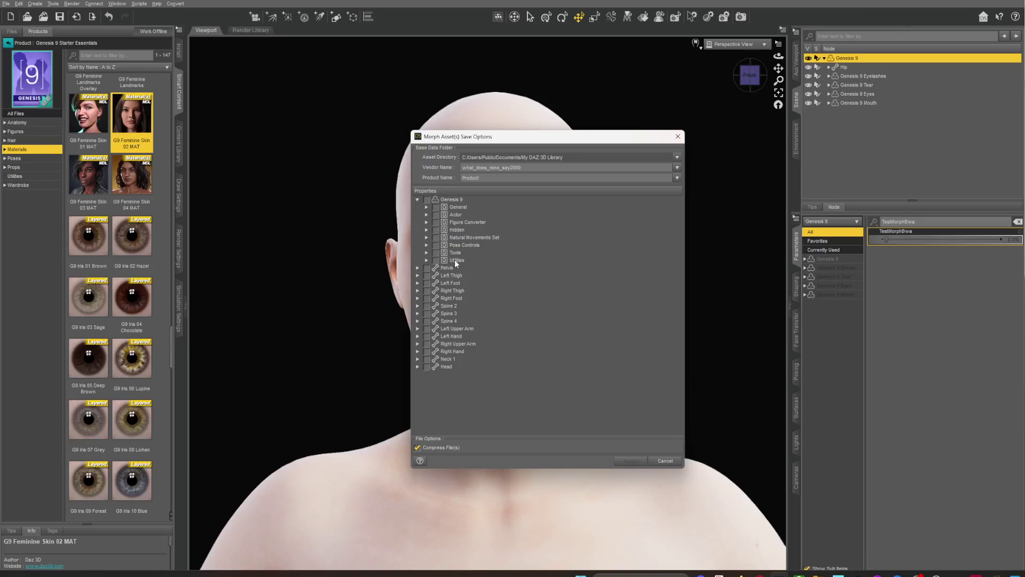
pyautogui.click(427, 214)
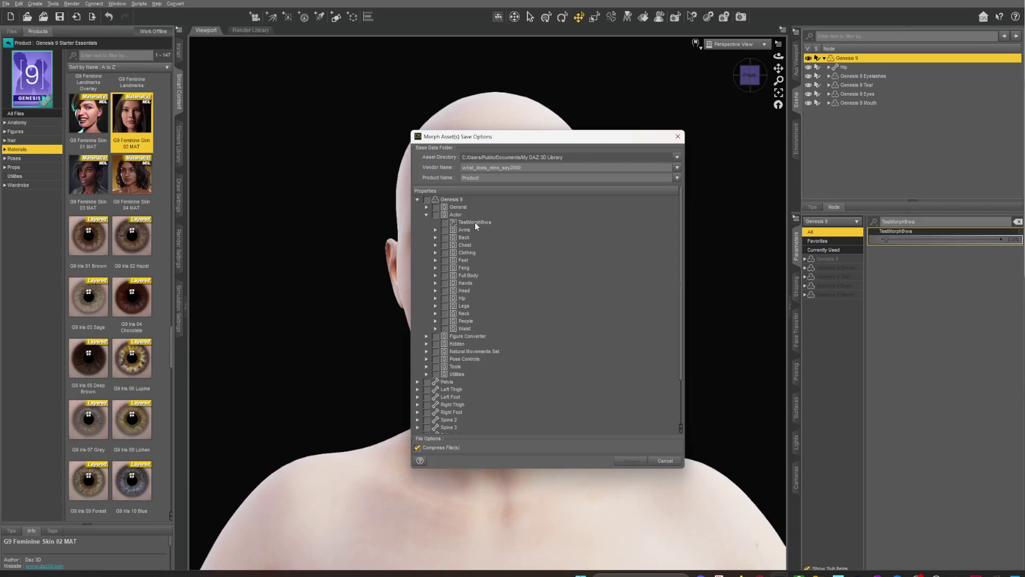
# Step: Check TestMorphBwa, enter a new vendor name, set Product Name to MorphTestBob, and save
pyautogui.click(444, 222)
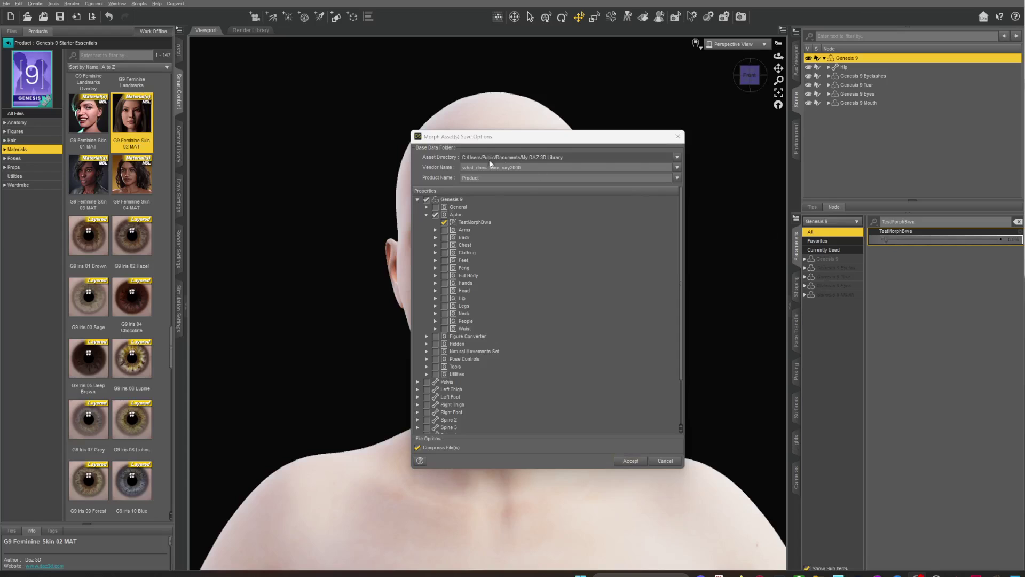
pyautogui.moveTo(539, 169); pyautogui.dragTo(446, 168)
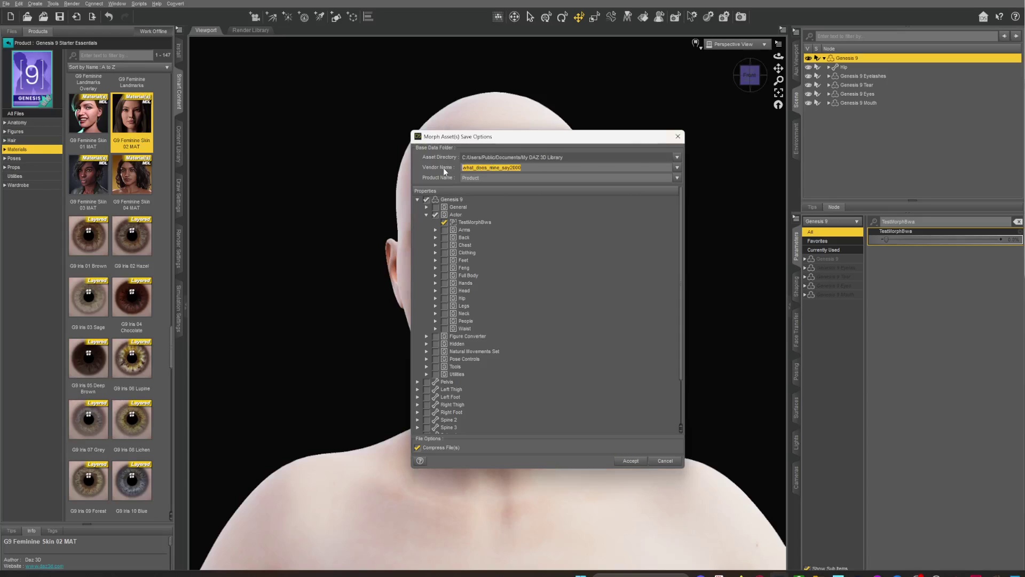
pyautogui.write('bob')
pyautogui.moveTo(492, 175); pyautogui.dragTo(447, 184)
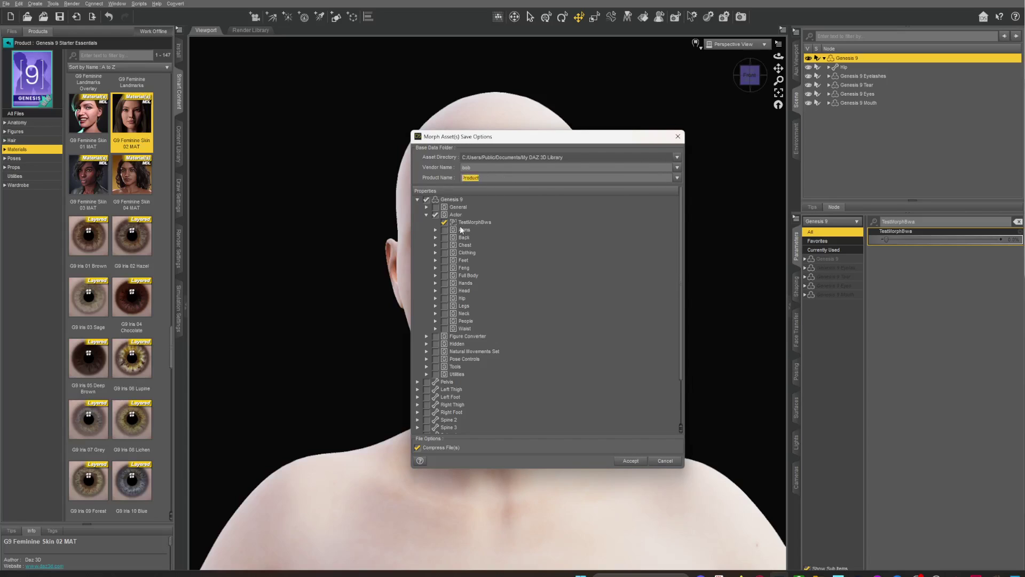
pyautogui.write('MorphTestBob')
pyautogui.moveTo(491, 179); pyautogui.dragTo(439, 186)
pyautogui.click(630, 461)
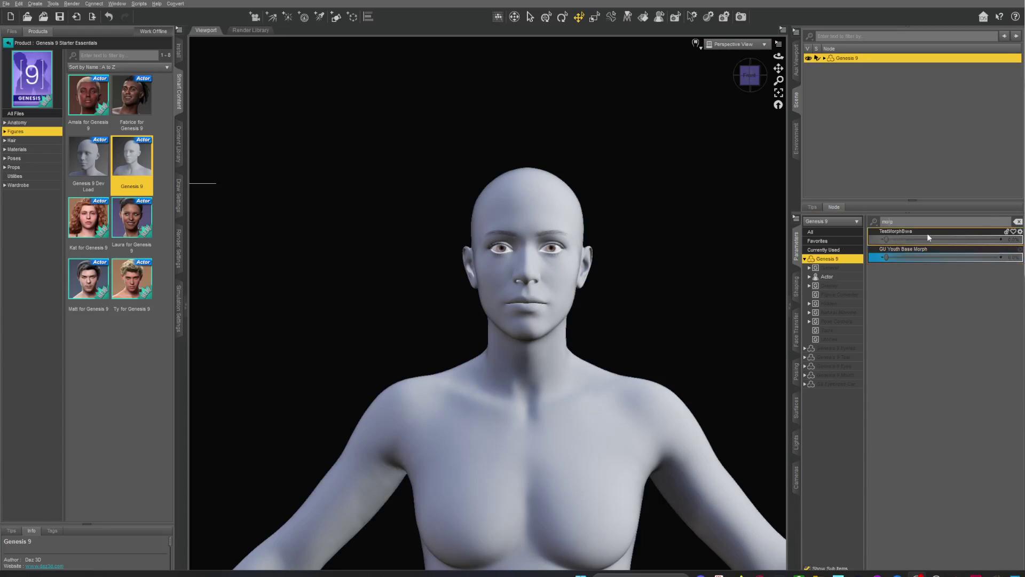
pyautogui.moveTo(891, 239); pyautogui.dragTo(1001, 239)
pyautogui.moveTo(779, 67); pyautogui.dragTo(764, 98)
pyautogui.scroll(-5, 682, 245)
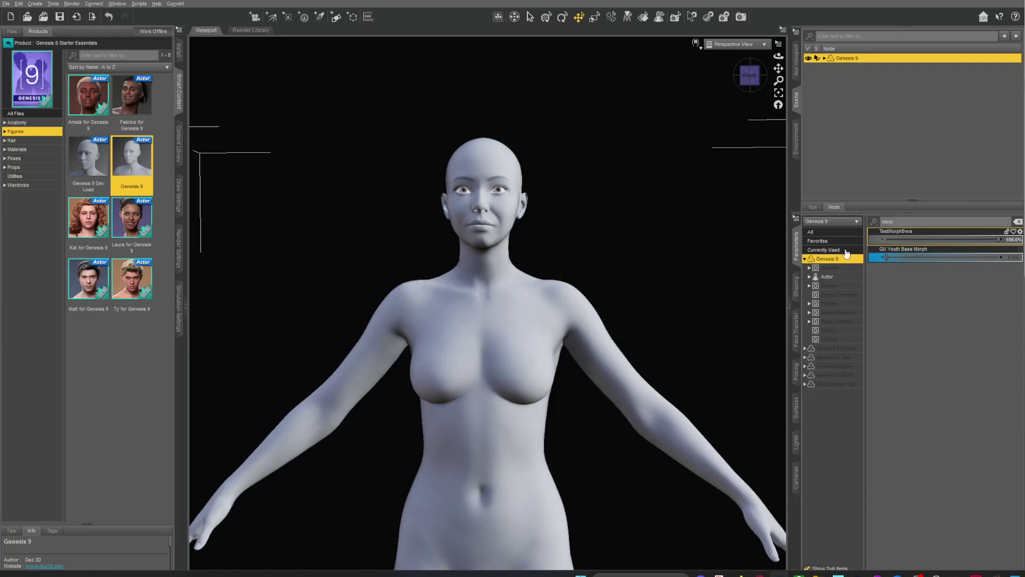
pyautogui.click(751, 70)
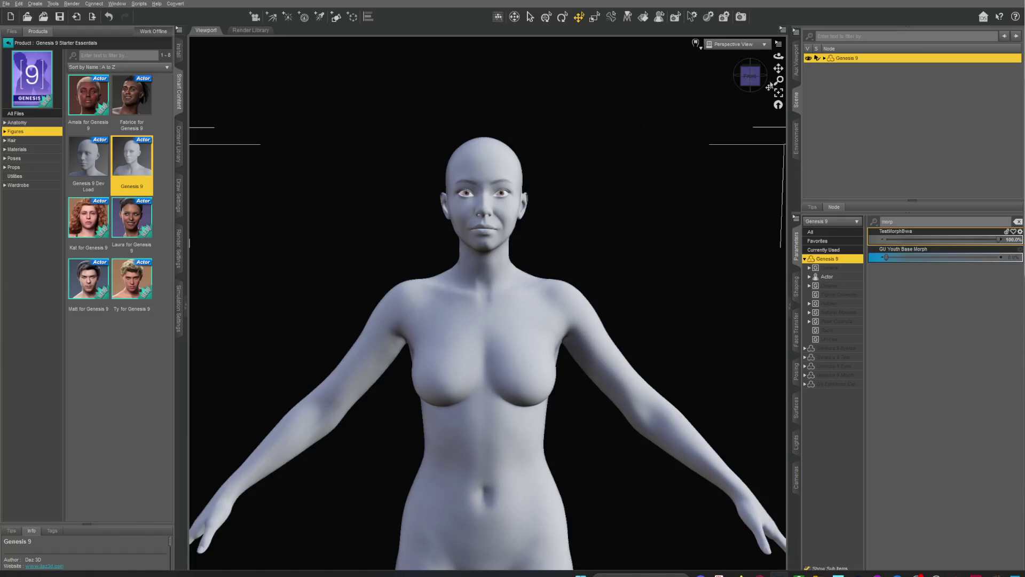
pyautogui.click(750, 76)
pyautogui.scroll(5, 585, 169)
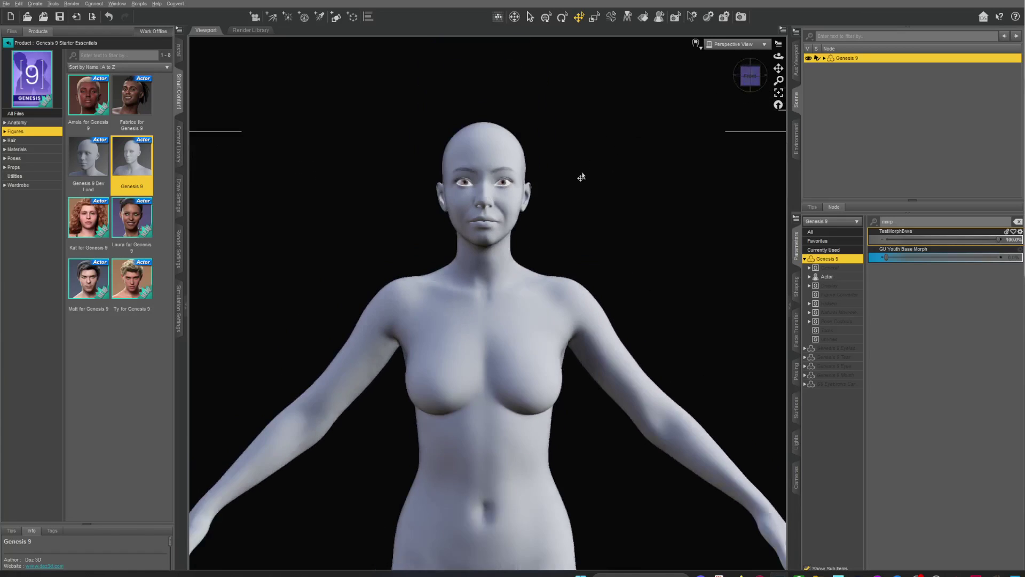
pyautogui.moveTo(778, 67); pyautogui.dragTo(739, 290)
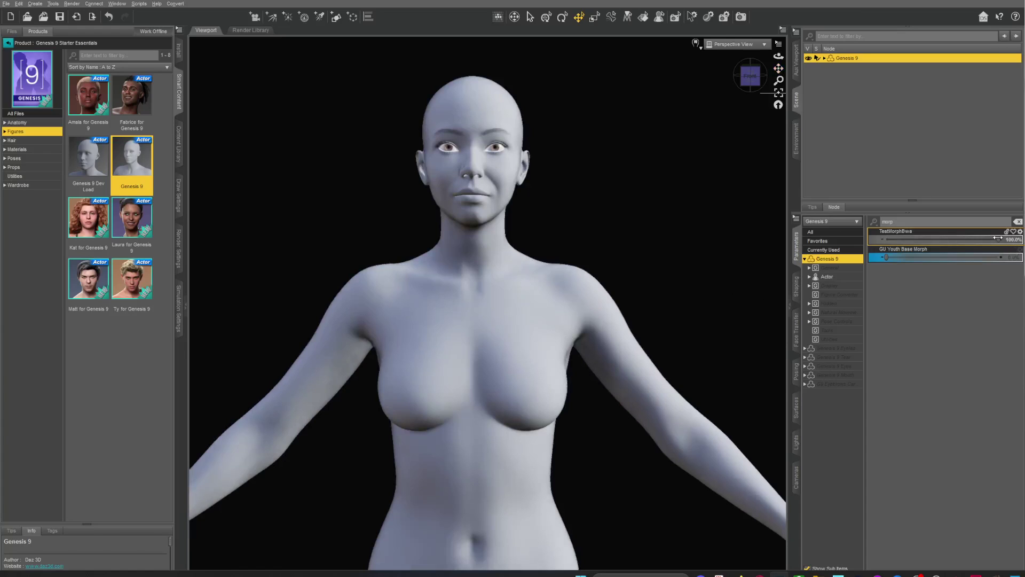
pyautogui.moveTo(1000, 239); pyautogui.dragTo(821, 236)
pyautogui.hotkey('ctrl', 'z')
pyautogui.keyDown('alt'); pyautogui.moveTo(561, 270); pyautogui.dragTo(610, 221); pyautogui.keyUp('alt')
pyautogui.moveTo(1002, 239)
pyautogui.mouseDown()
pyautogui.moveTo(908, 239)
pyautogui.moveTo(1006, 240)
pyautogui.mouseUp()
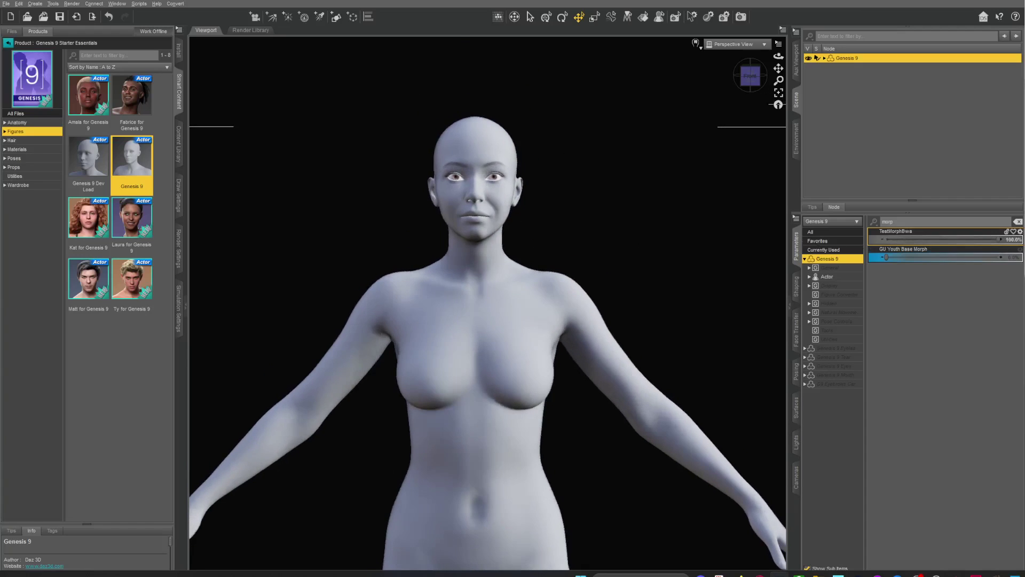
# Step: Run Edit > Figure > Rigging > Adjust Rigging To Shape with center and end points checked
pyautogui.click(19, 3)
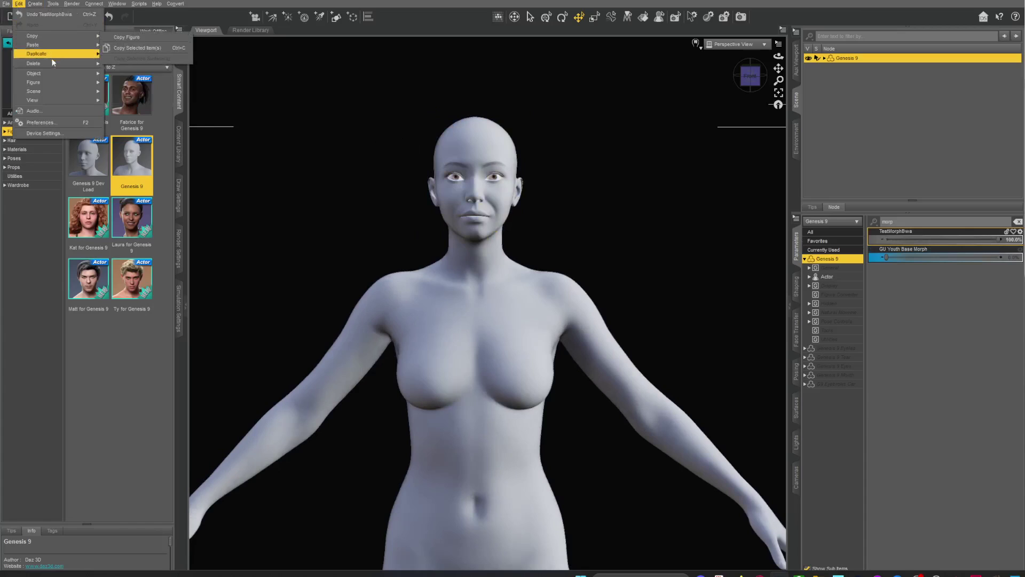
pyautogui.moveTo(46, 84)
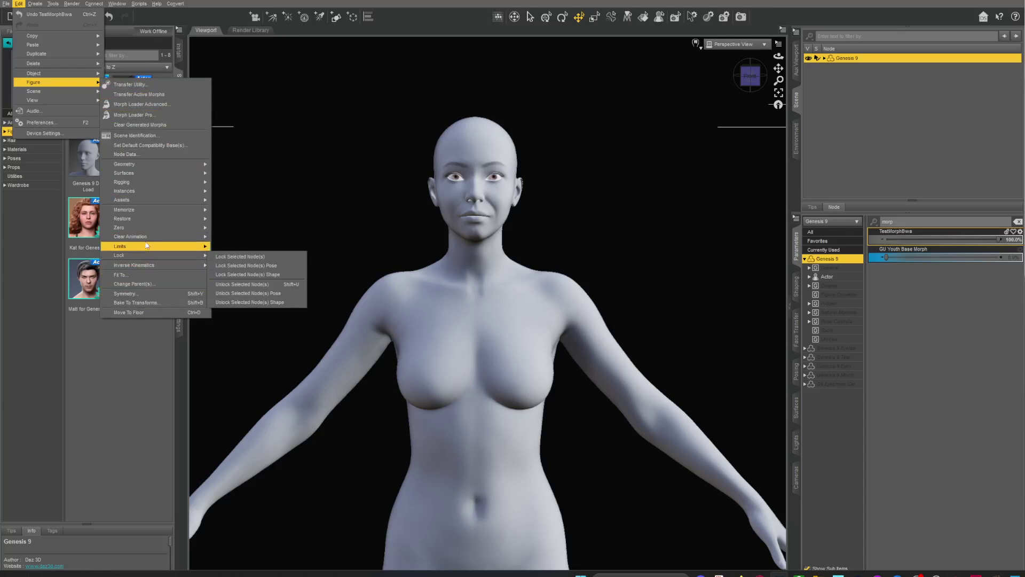
pyautogui.moveTo(138, 216)
pyautogui.moveTo(161, 182)
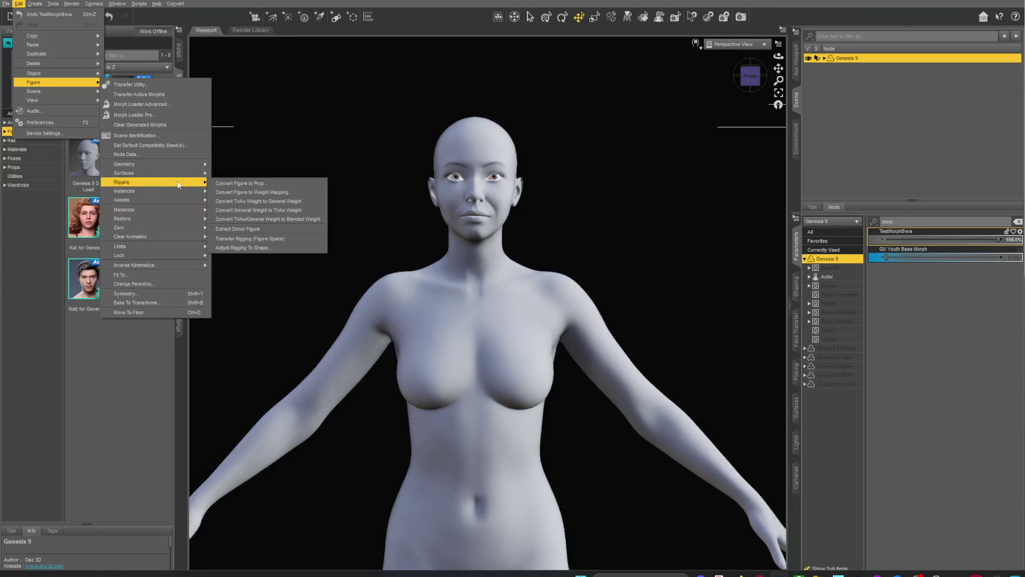
pyautogui.click(251, 248)
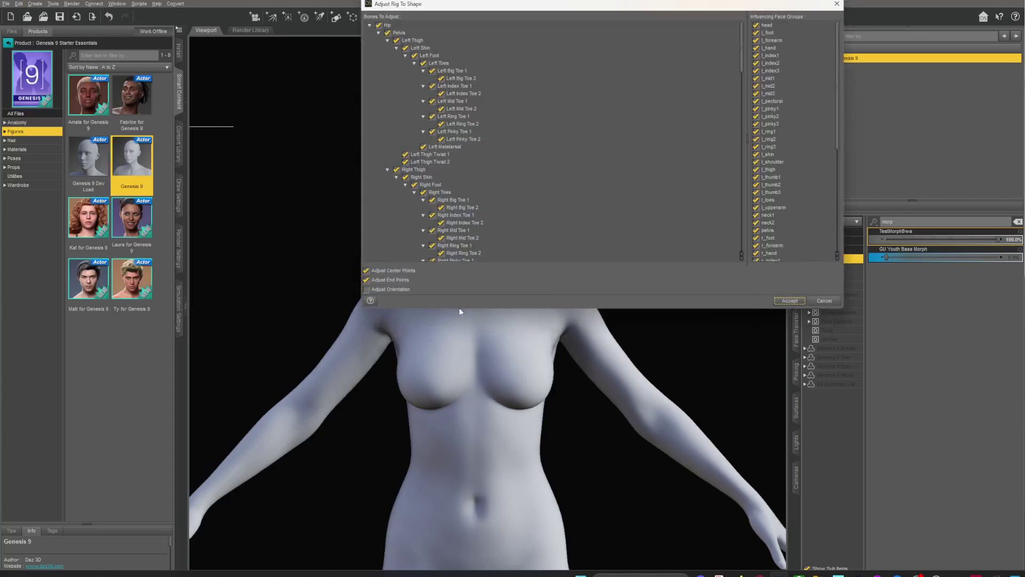
pyautogui.moveTo(570, 6); pyautogui.dragTo(445, 138)
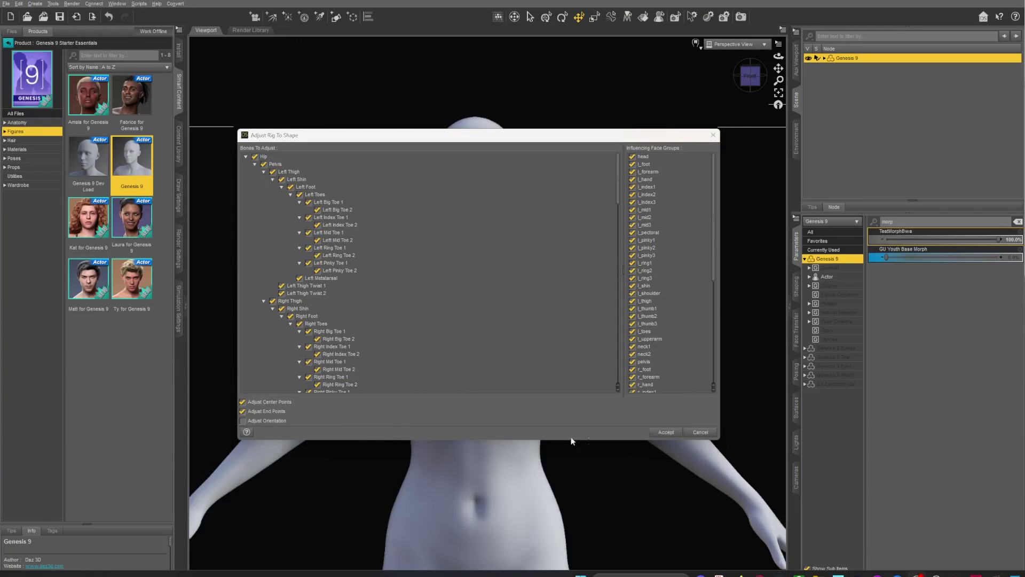
pyautogui.click(667, 434)
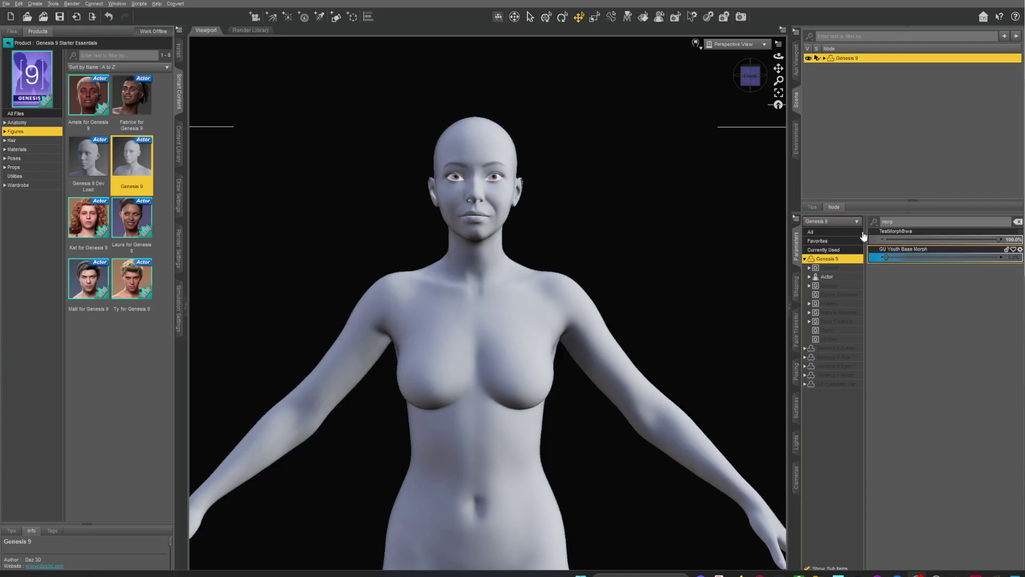
# Step: Turn on Parameters Edit Mode and bring up ERC Freeze for the TestMorphBwa property
pyautogui.rightClick(827, 235)
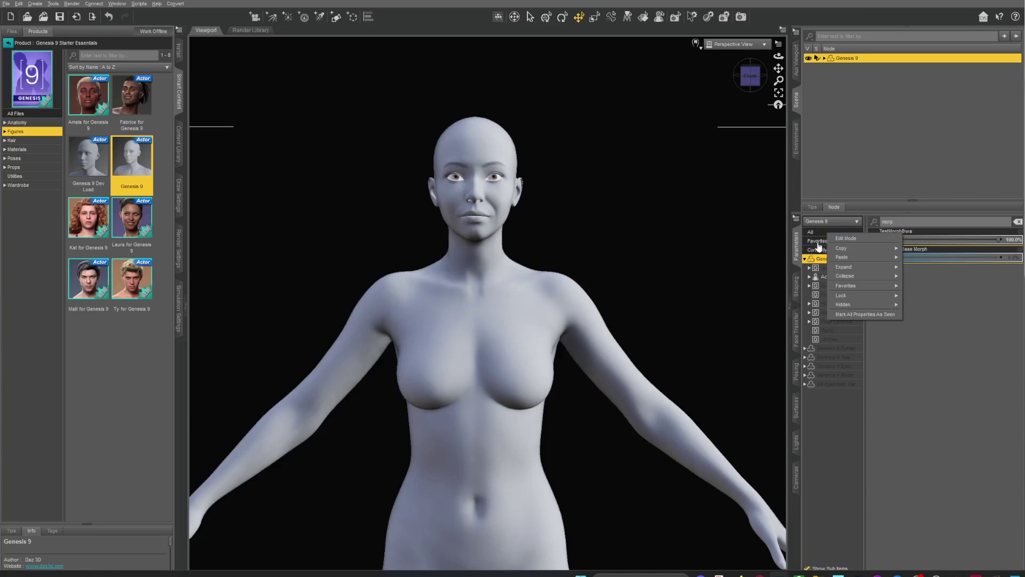
pyautogui.rightClick(816, 258)
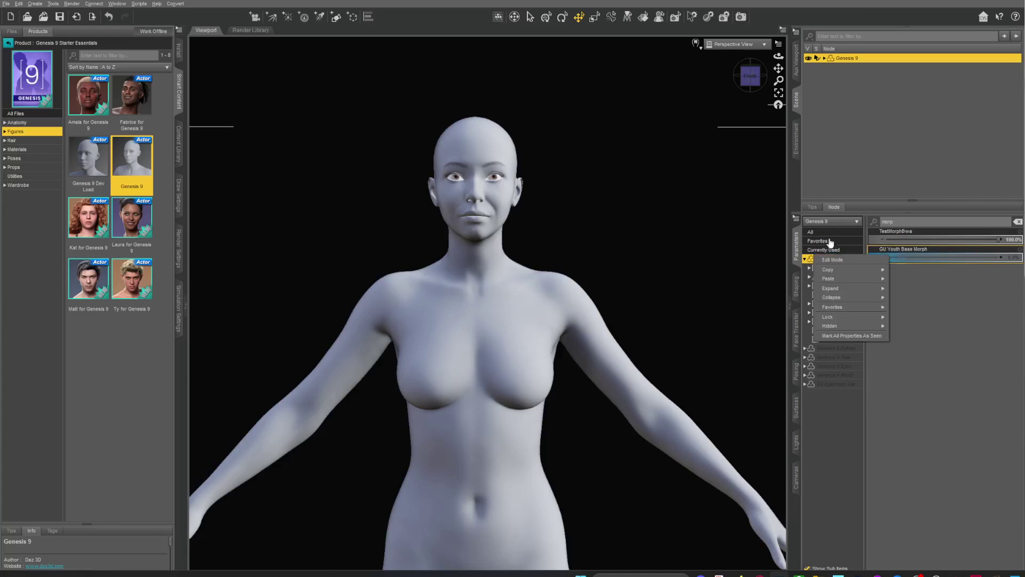
pyautogui.rightClick(827, 233)
pyautogui.click(857, 239)
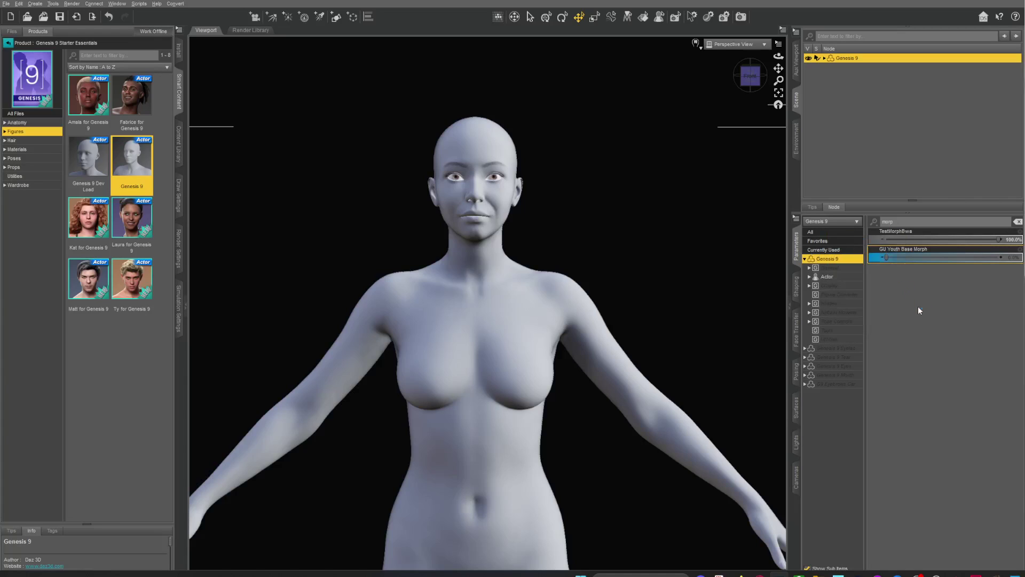
pyautogui.rightClick(886, 238)
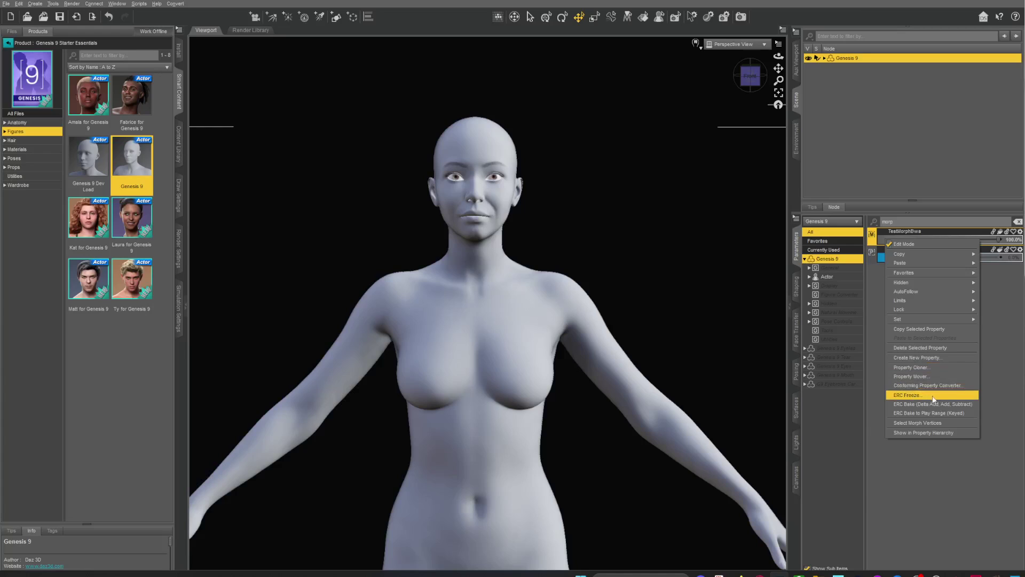
pyautogui.click(923, 395)
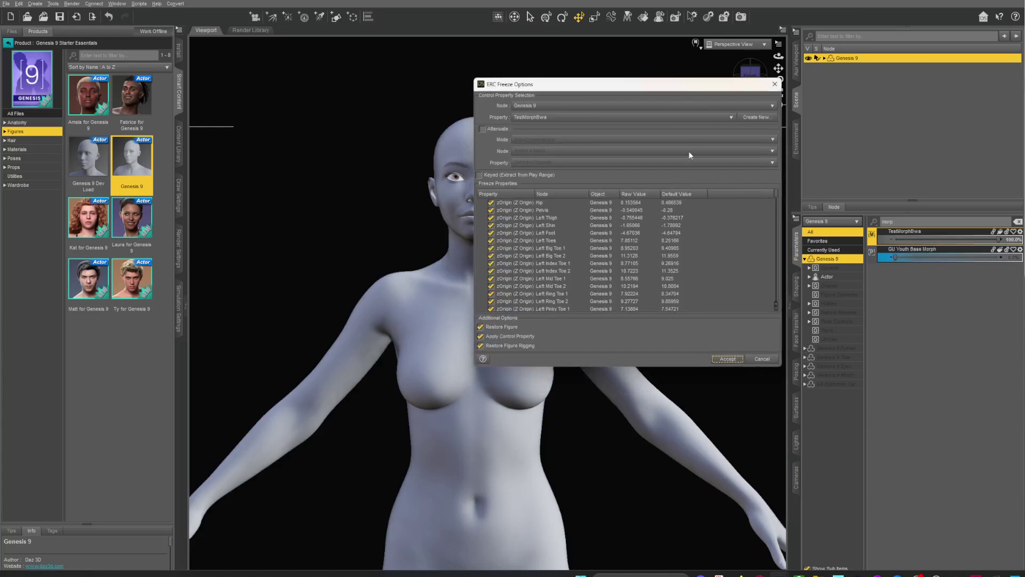
# Step: Review the ERC Freeze property list and accept it, baking the adjusted joint origins into TestMorphBwa
pyautogui.moveTo(672, 89); pyautogui.dragTo(563, 113)
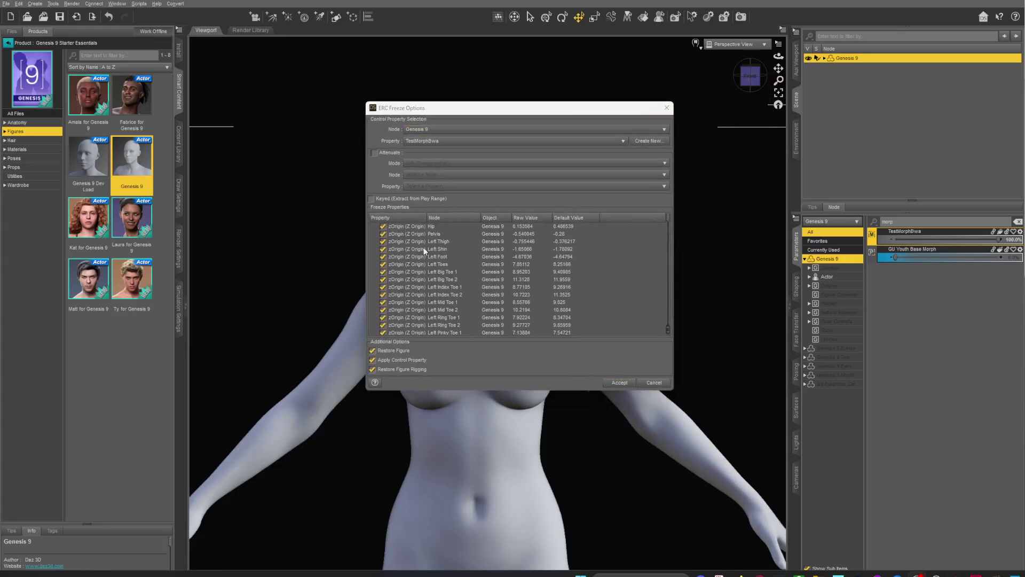
pyautogui.moveTo(674, 392); pyautogui.dragTo(900, 539)
pyautogui.scroll(-2, 570, 313)
pyautogui.scroll(-20, 569, 310)
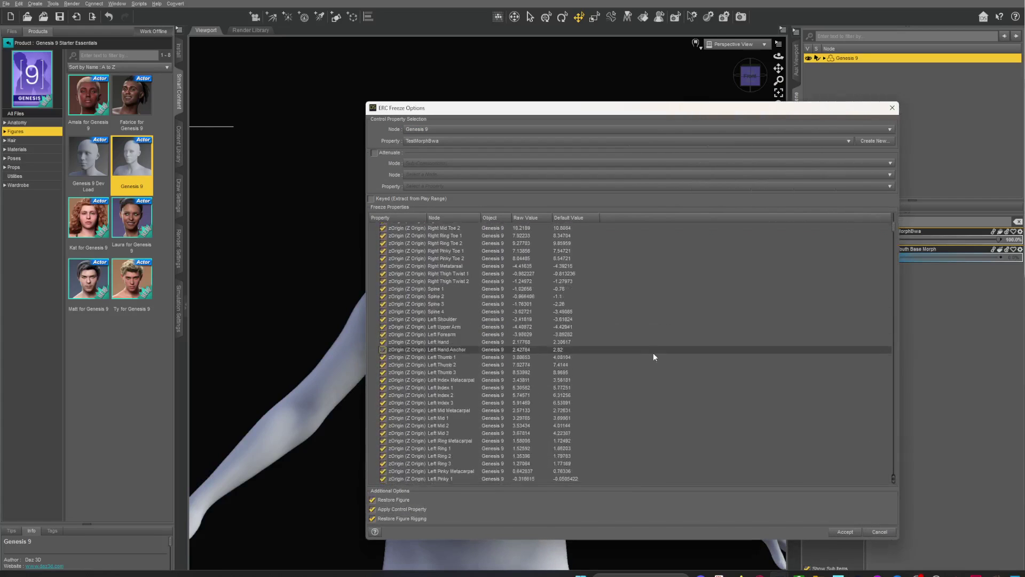
pyautogui.moveTo(894, 247); pyautogui.dragTo(885, 318)
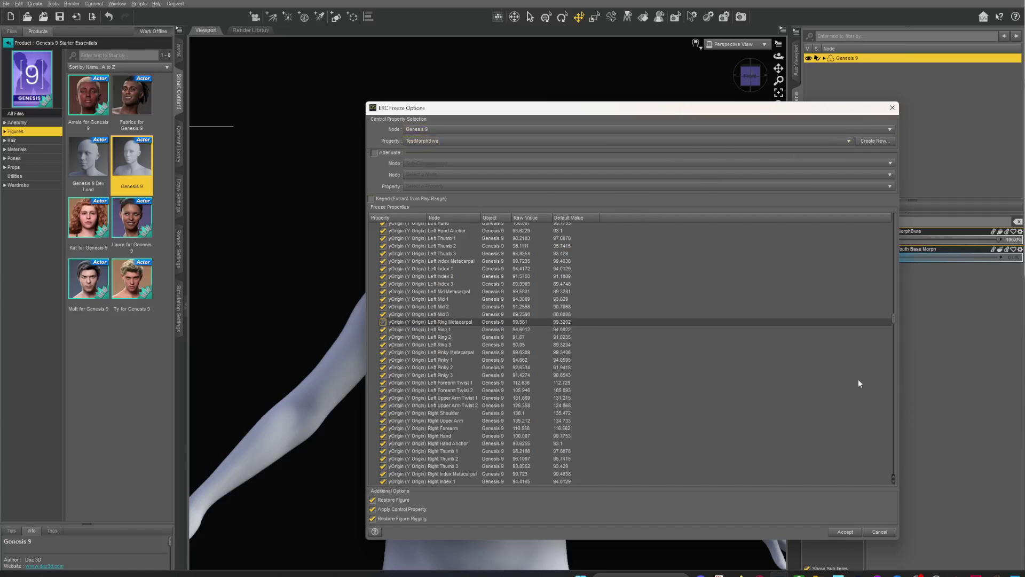
pyautogui.moveTo(894, 319); pyautogui.dragTo(893, 469)
pyautogui.click(846, 531)
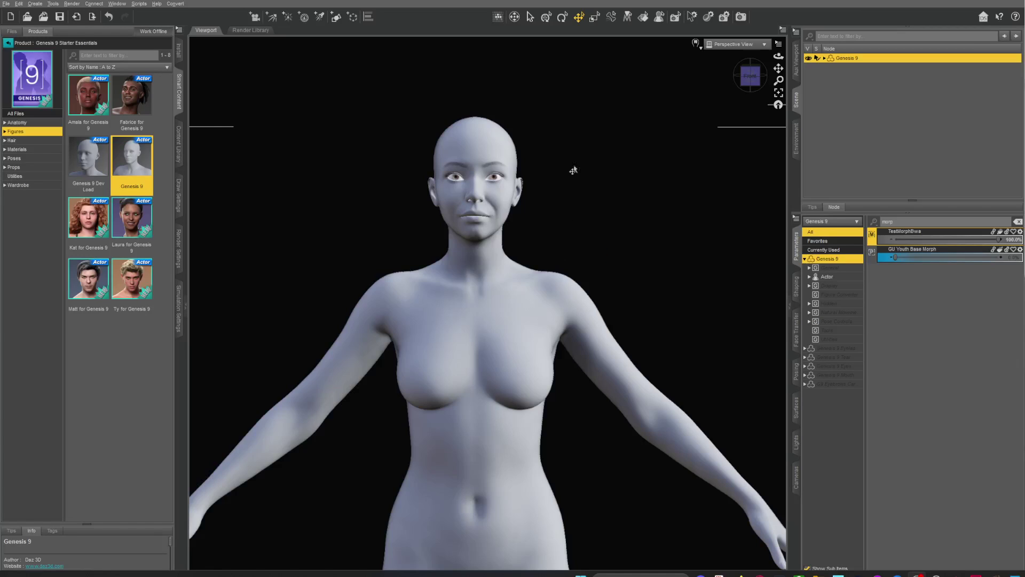
pyautogui.click(581, 188)
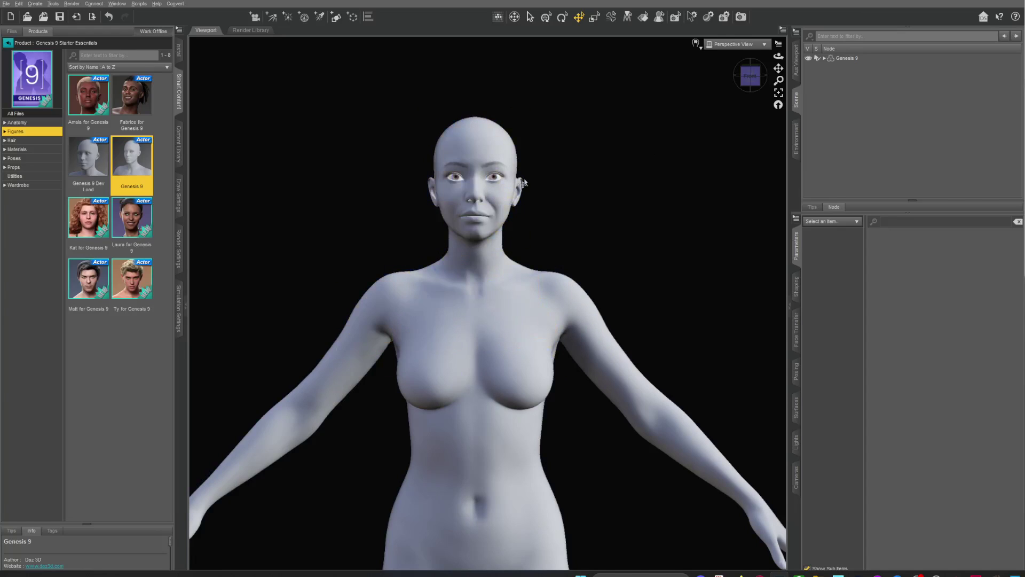
pyautogui.click(847, 58)
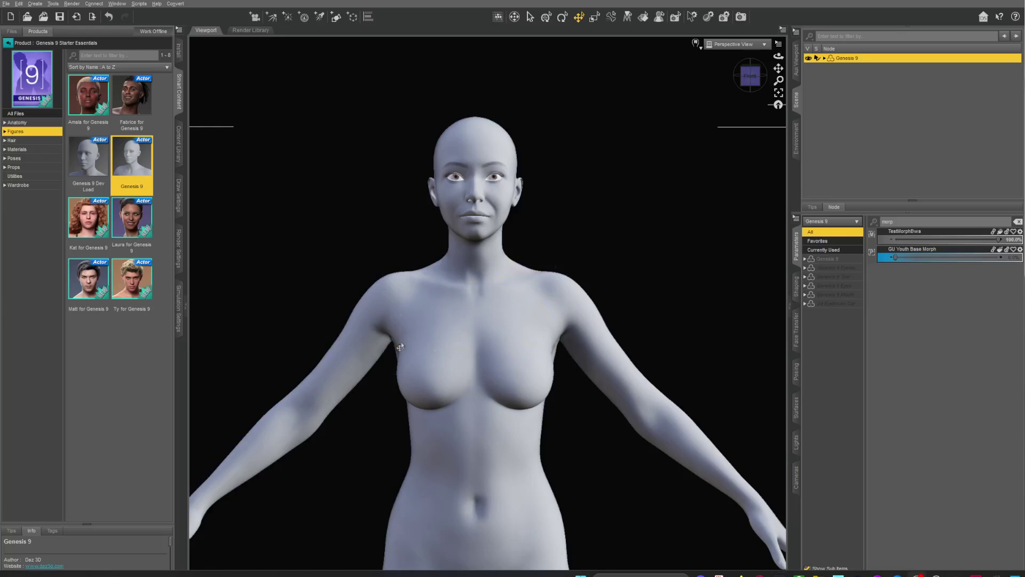
pyautogui.keyDown('ctrl'); pyautogui.click(855, 60); pyautogui.keyUp('ctrl')
pyautogui.click(855, 60)
# Step: Open the Morph Asset(s) save options and tick TestMorphBwa under Genesis 9's Actor group
pyautogui.click(7, 4)
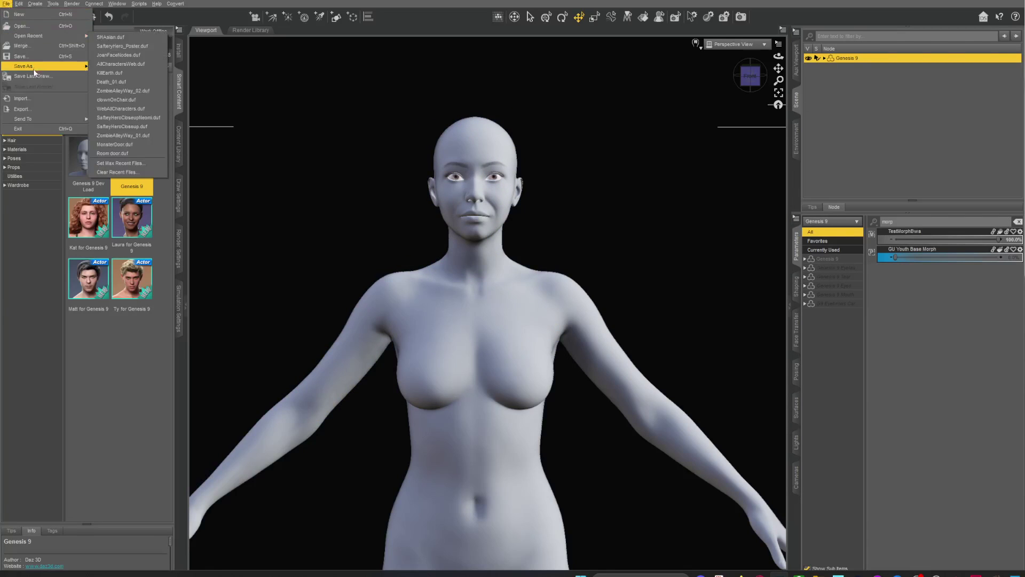
pyautogui.moveTo(39, 66)
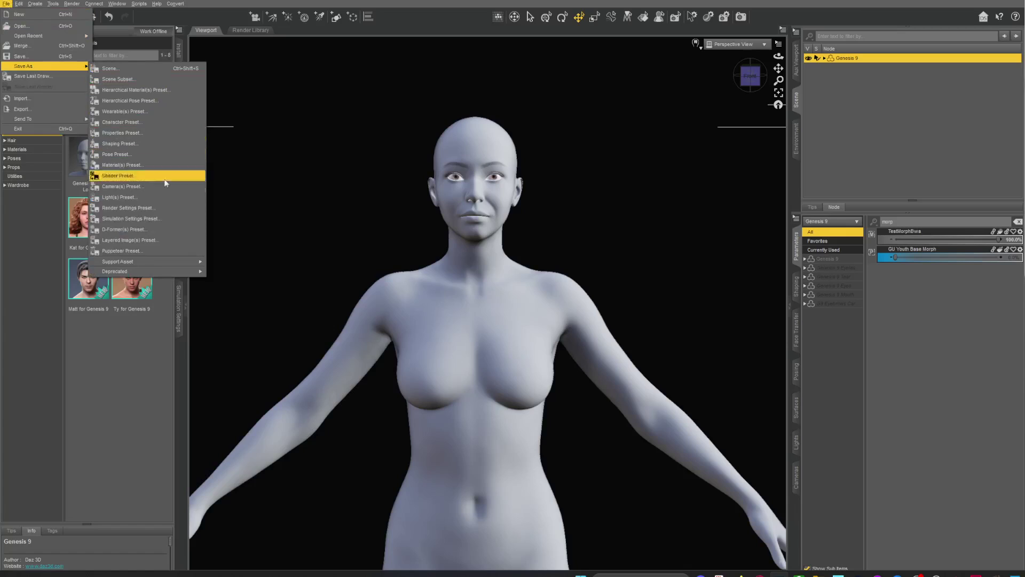
pyautogui.moveTo(187, 261)
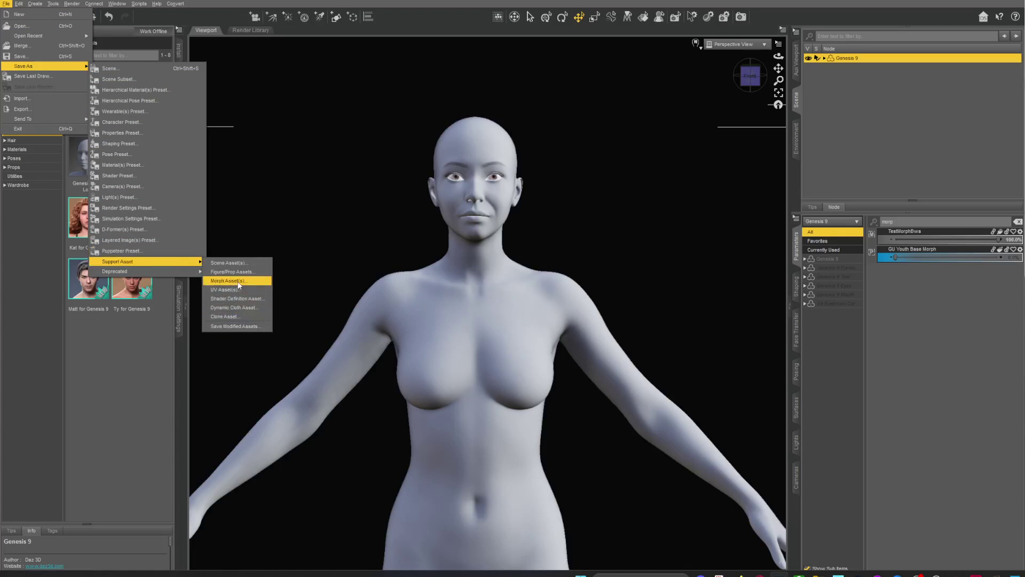
pyautogui.click(229, 281)
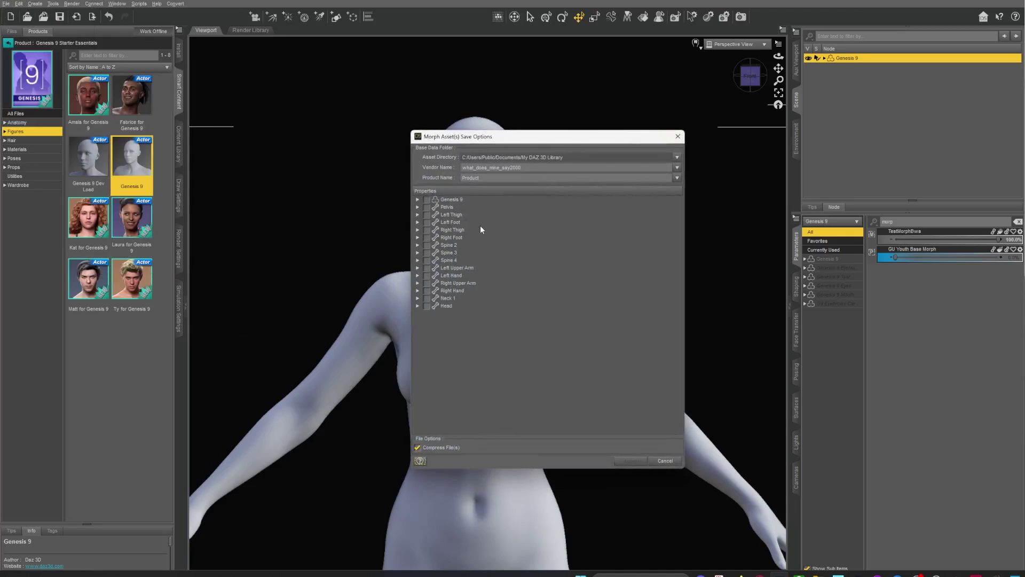
pyautogui.click(417, 200)
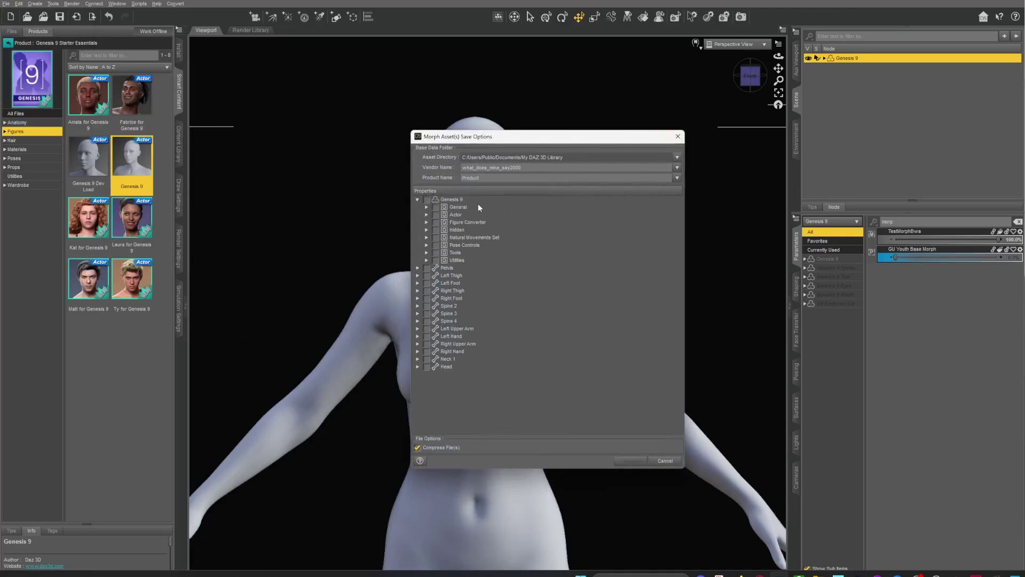
pyautogui.click(426, 214)
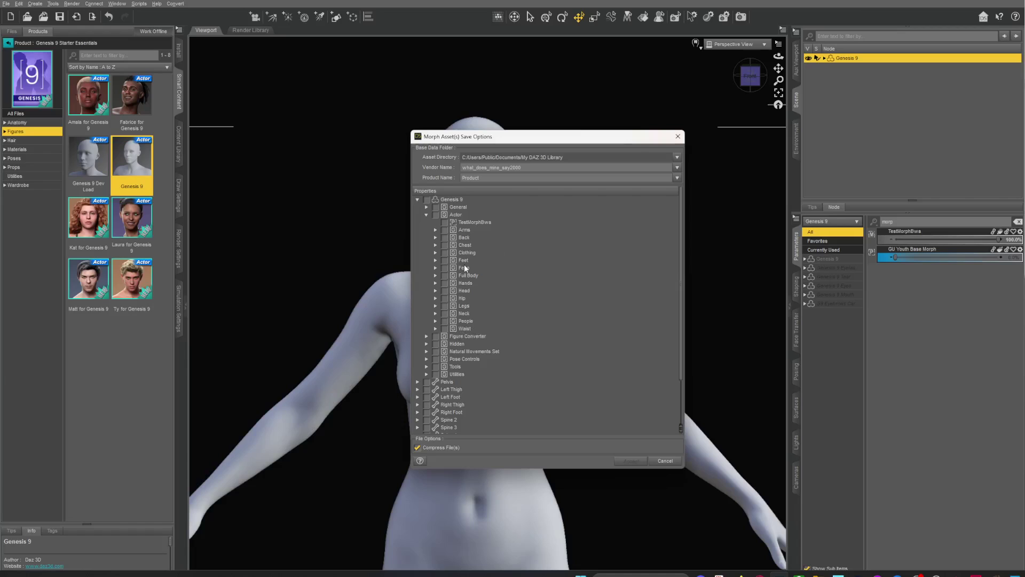
pyautogui.click(445, 222)
# Step: Fill in the vendor name, set the product name to TestMorphBwa, and accept to save the asset
pyautogui.doubleClick(534, 175)
pyautogui.hotkey('shift', 'Tab')
pyautogui.press('BackSpace')
pyautogui.write('ob')
pyautogui.press('Tab')
pyautogui.write('TestMorphBwa')
pyautogui.moveTo(518, 178); pyautogui.dragTo(439, 181)
pyautogui.hotkey('ctrl', 'c')
pyautogui.click(630, 461)
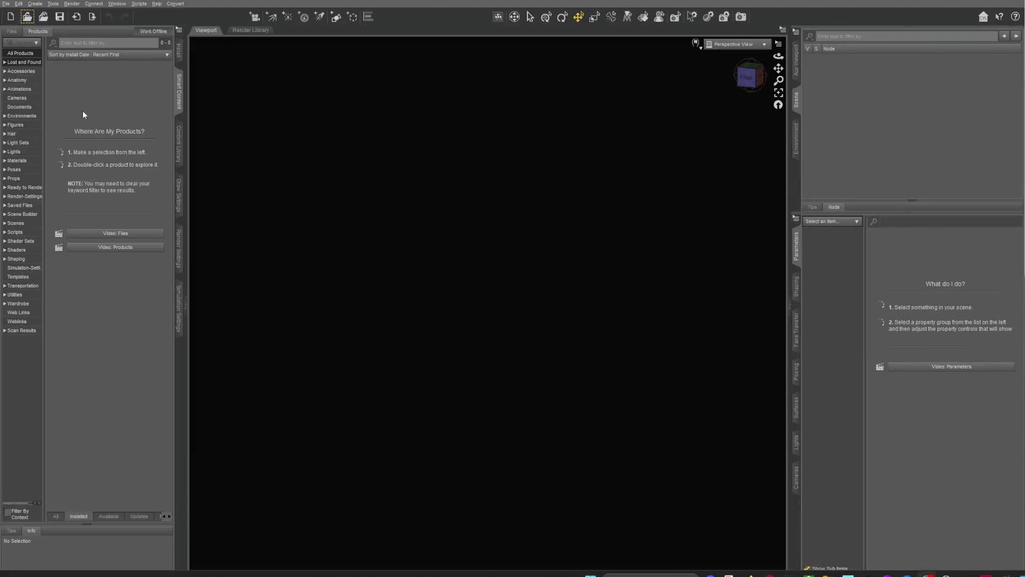
# Step: Load Genesis 9 from Genesis 9 Starter Essentials > Figures and dismiss the Duplicate Formulas warning
pyautogui.click(17, 53)
pyautogui.click(70, 84)
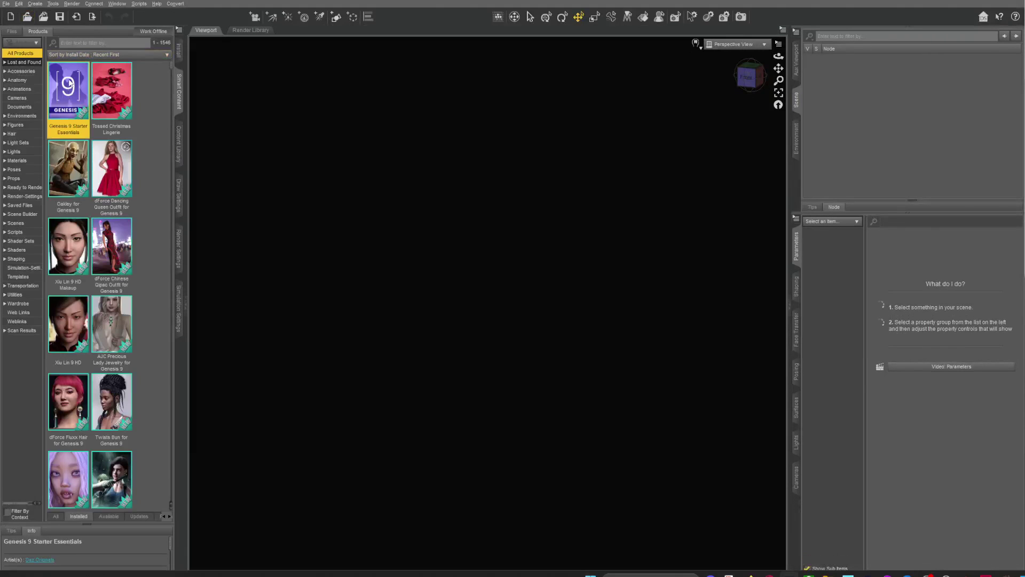
pyautogui.doubleClick(70, 83)
pyautogui.click(15, 131)
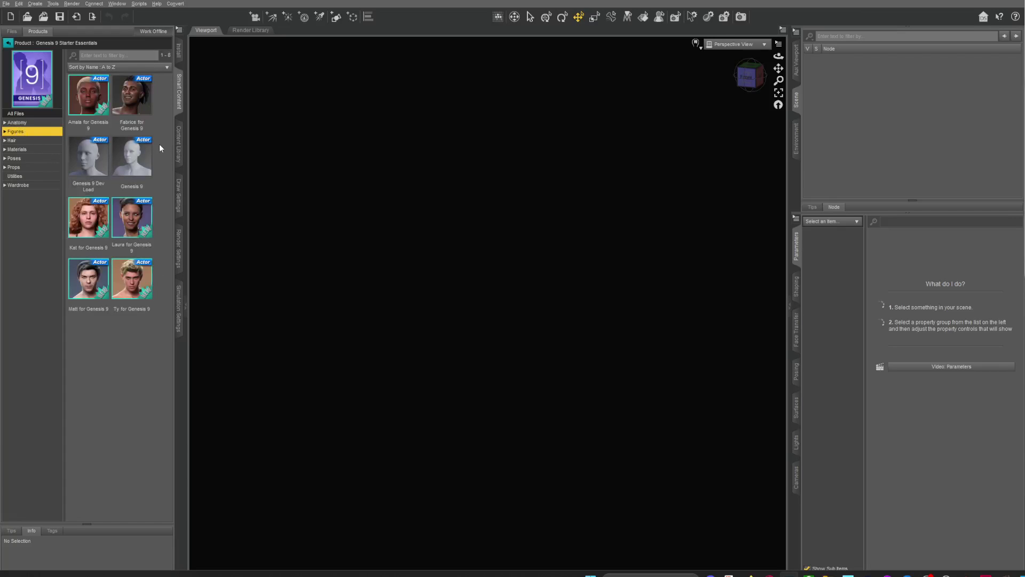
pyautogui.doubleClick(132, 158)
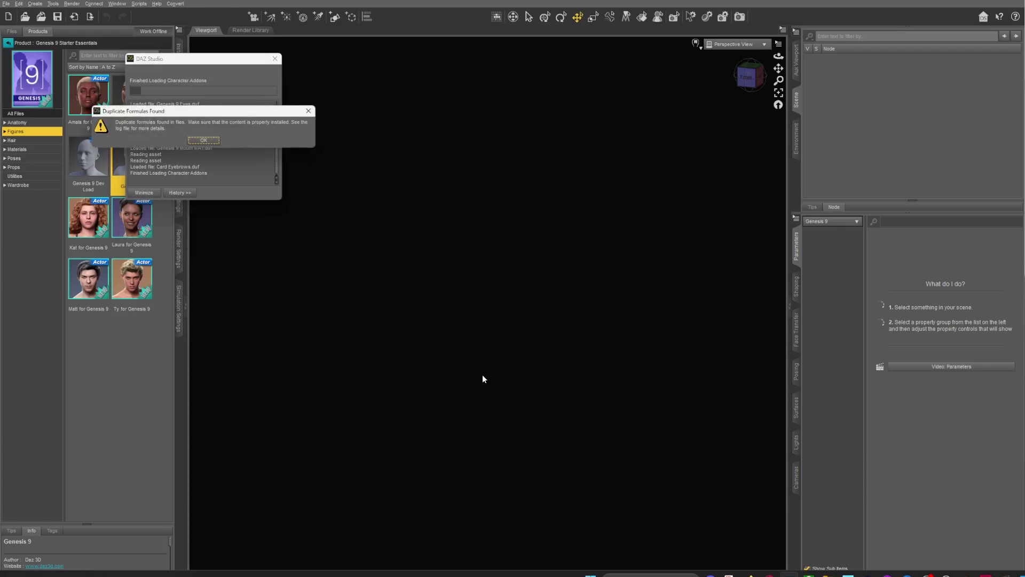
pyautogui.click(204, 140)
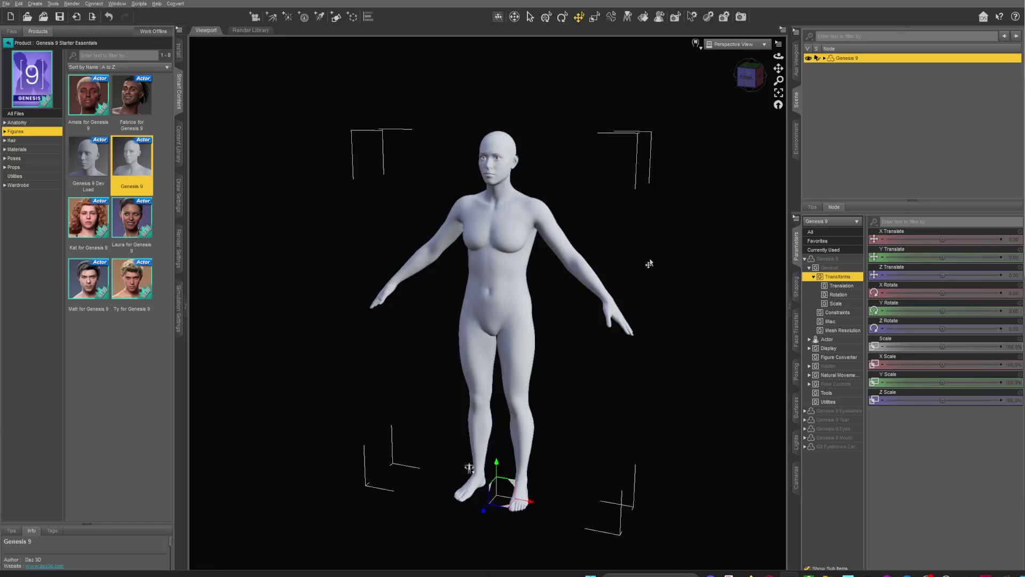
# Step: Frame the head from the front, filter for TestMorphBwa and set it to 100%
pyautogui.scroll(5, 629, 259)
pyautogui.moveTo(780, 69); pyautogui.dragTo(632, 197)
pyautogui.click(750, 82)
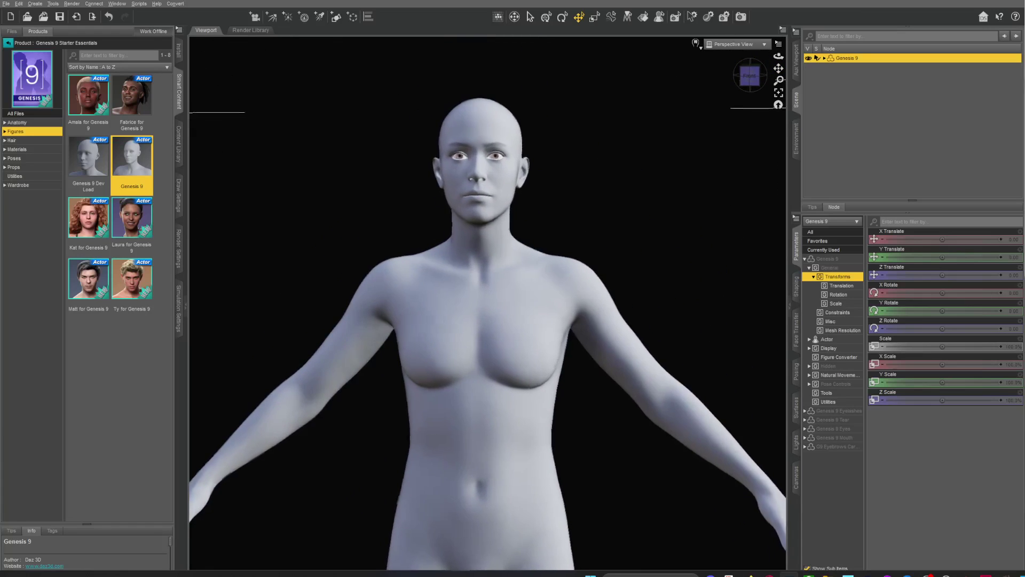
pyautogui.click(905, 221)
pyautogui.hotkey('ctrl', 'v')
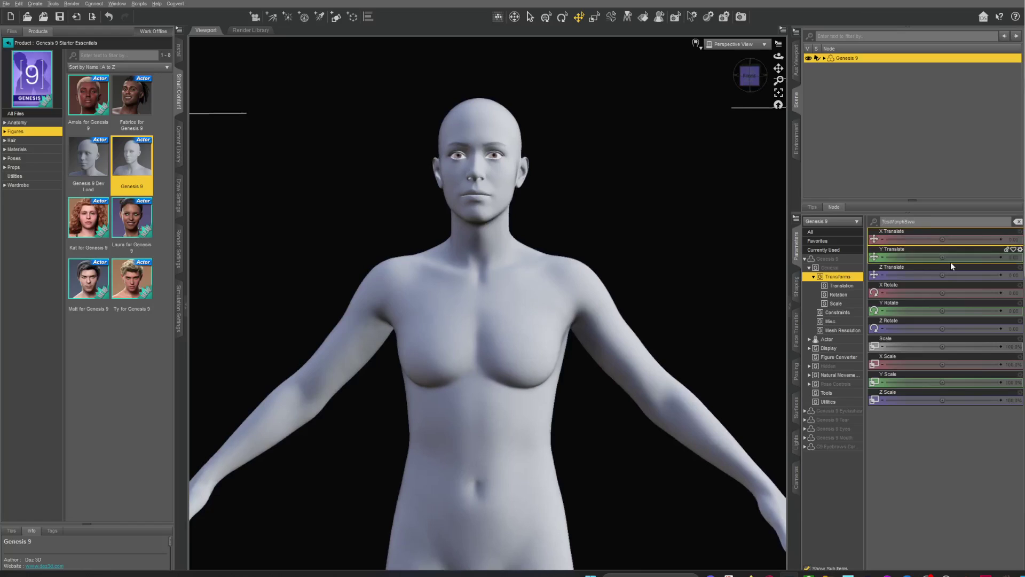
pyautogui.click(818, 231)
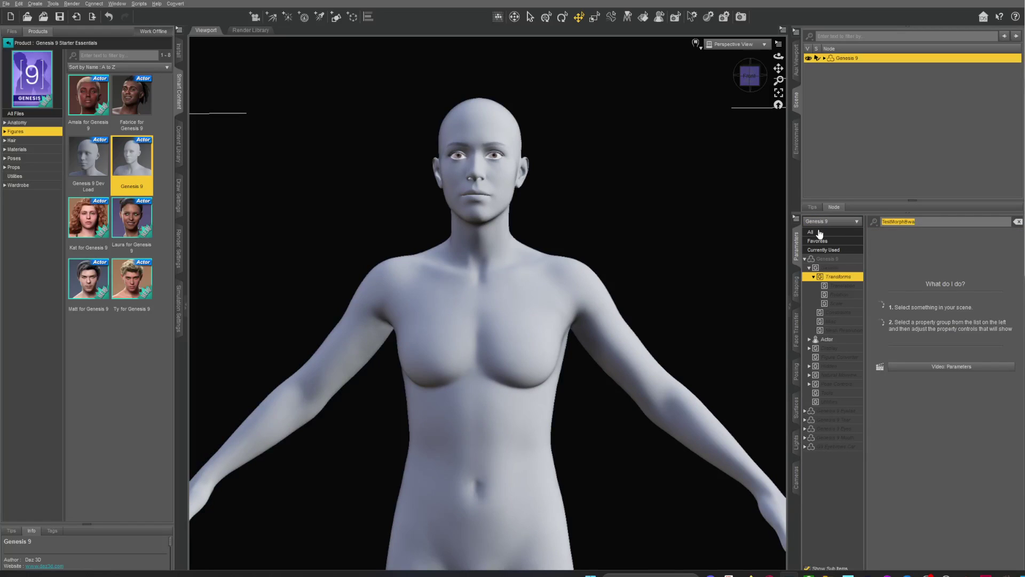
pyautogui.moveTo(887, 240); pyautogui.dragTo(1002, 239)
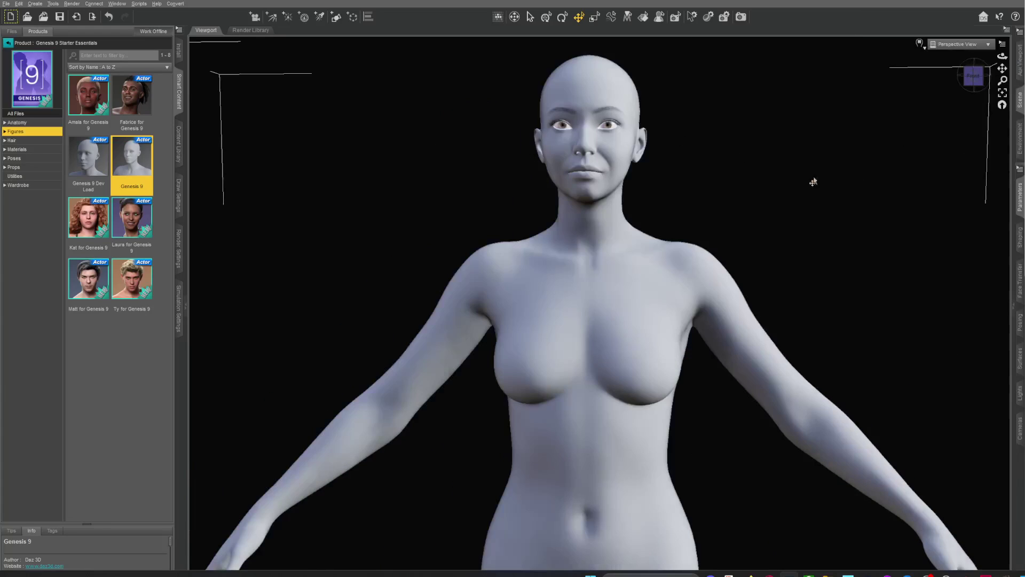
pyautogui.click(797, 245)
pyautogui.click(1020, 197)
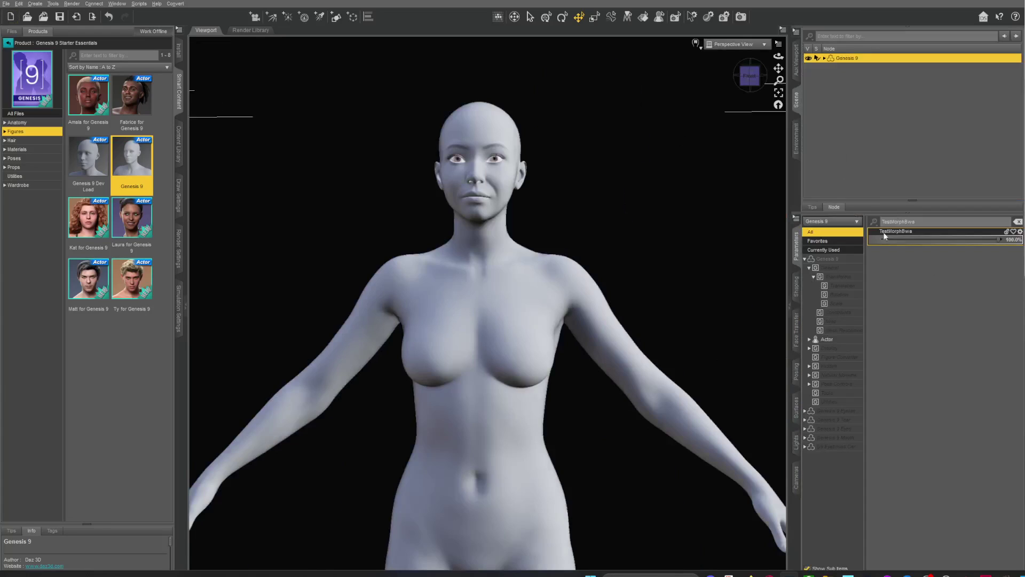
pyautogui.click(1018, 221)
# Step: Search 'smile', set Smile Full Face to 100%, and frame the smiling face
pyautogui.click(924, 222)
pyautogui.write('smile')
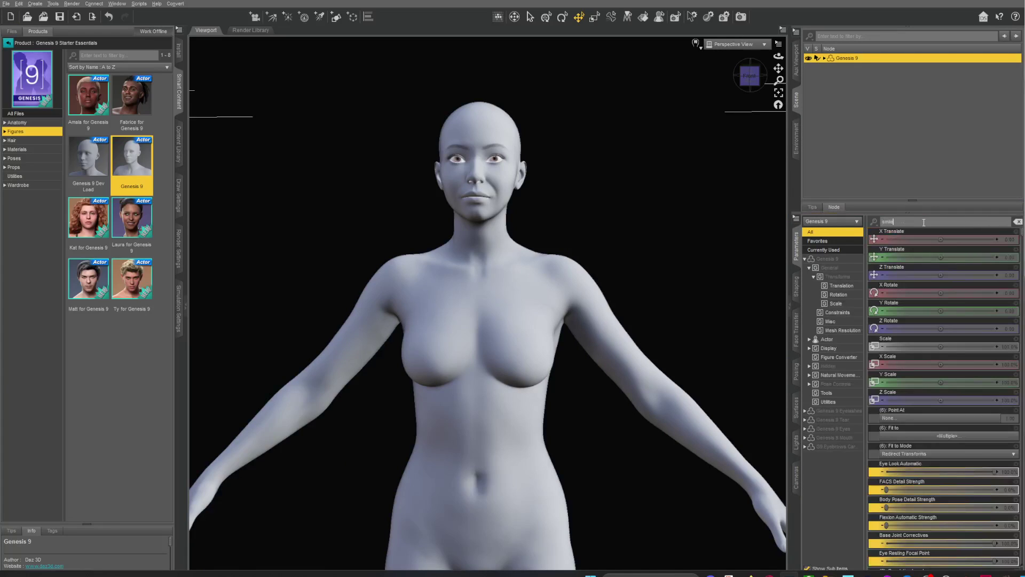
pyautogui.moveTo(887, 239); pyautogui.dragTo(996, 239)
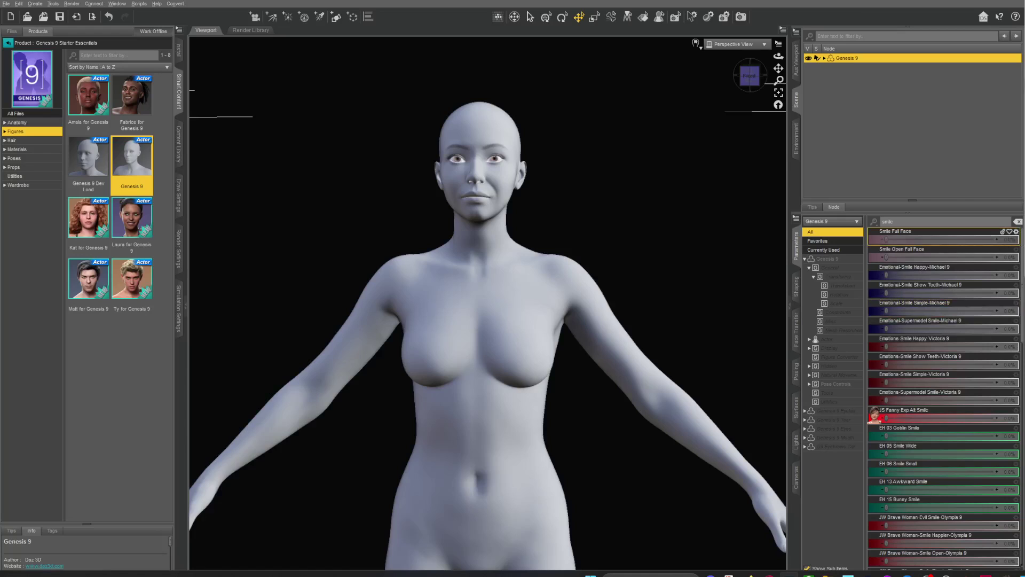
pyautogui.scroll(5, 603, 124)
pyautogui.moveTo(779, 68); pyautogui.dragTo(681, 165)
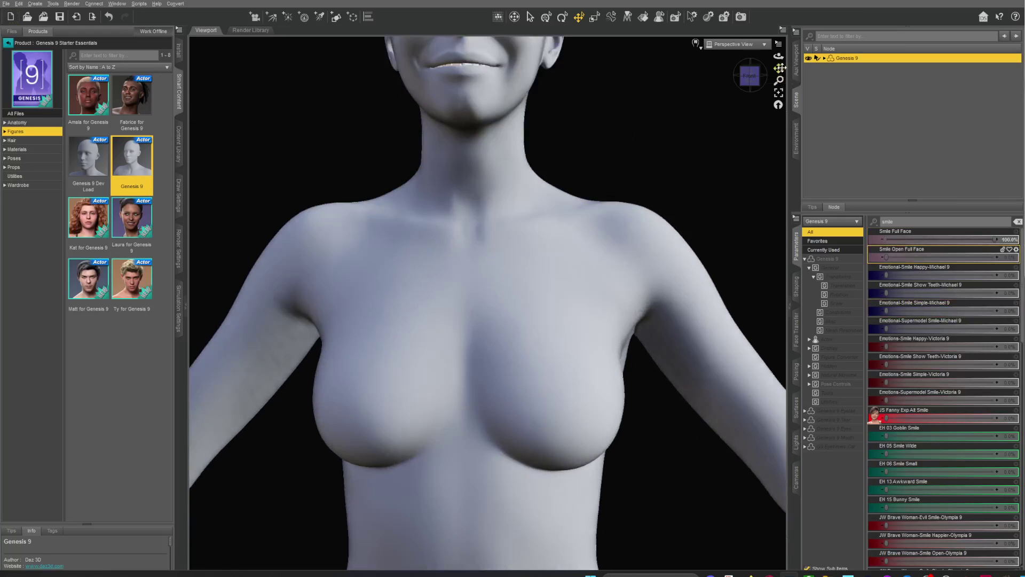
pyautogui.scroll(3, 680, 165)
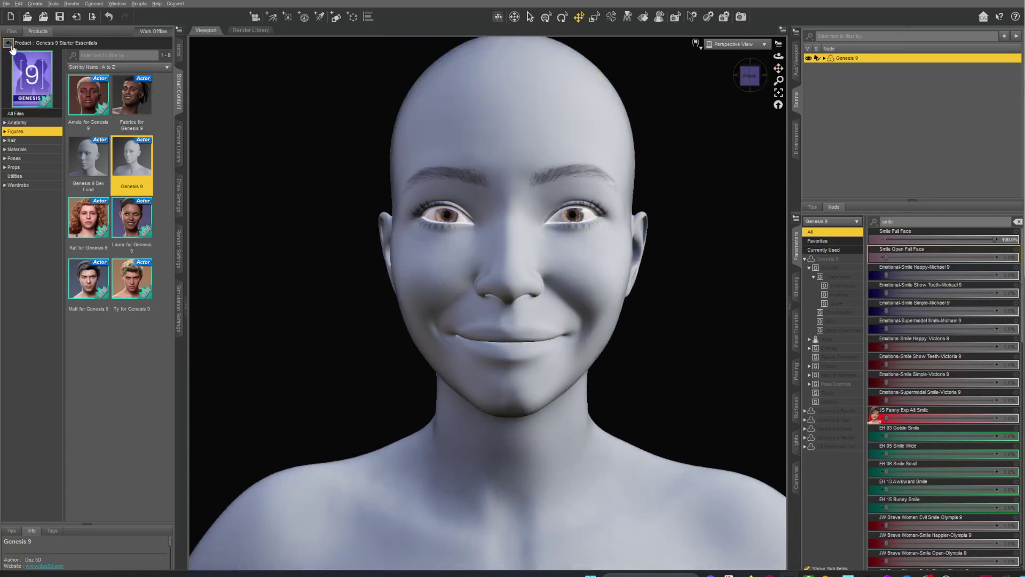
# Step: Apply the DU2-02 - Upper G9F pose from Undress and Get Dressed Poses
pyautogui.click(8, 42)
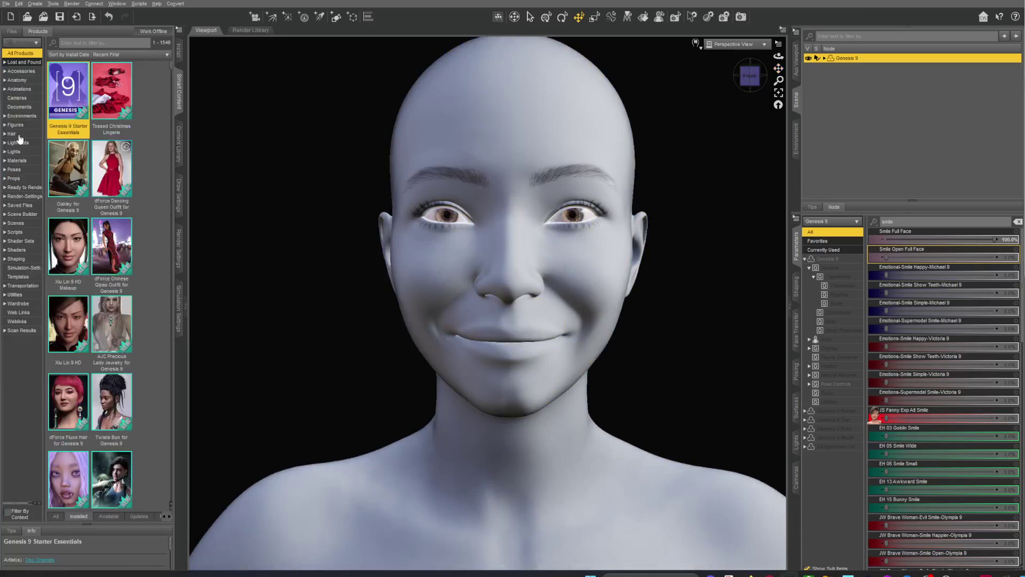
pyautogui.click(17, 169)
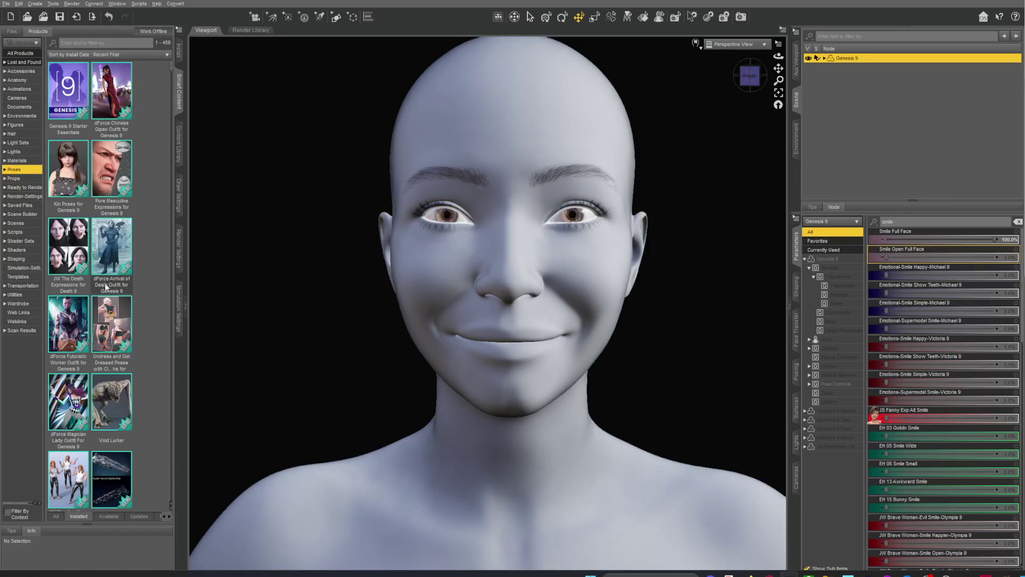
pyautogui.doubleClick(111, 323)
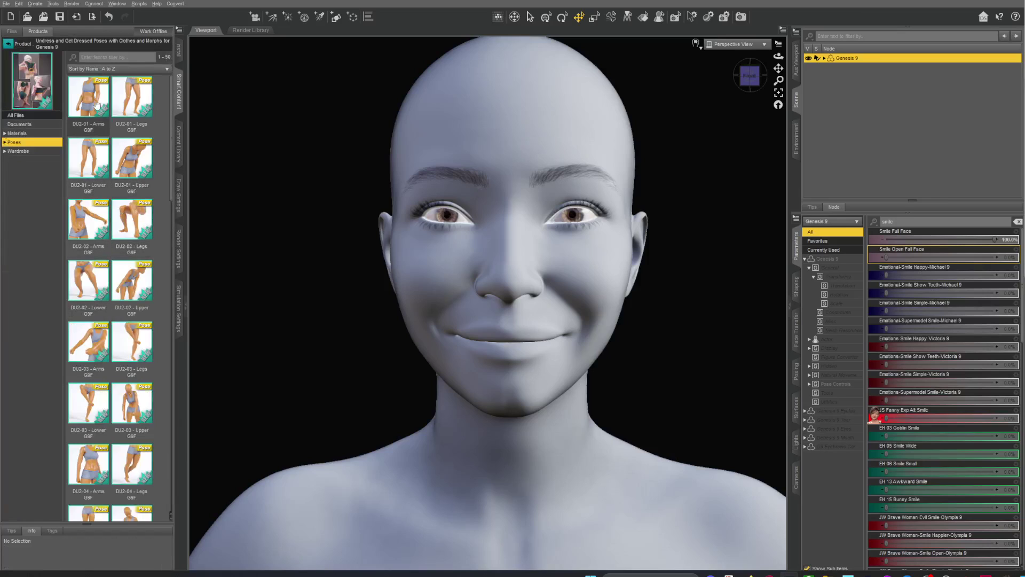
pyautogui.doubleClick(131, 277)
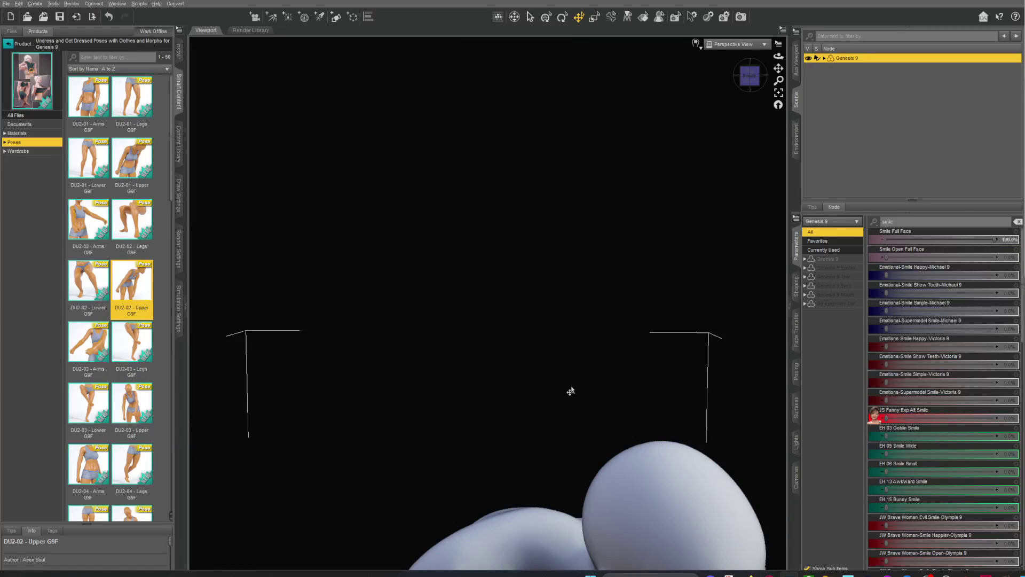
# Step: Adjust the camera to a close, angled view centred on the posed figure's face
pyautogui.click(779, 103)
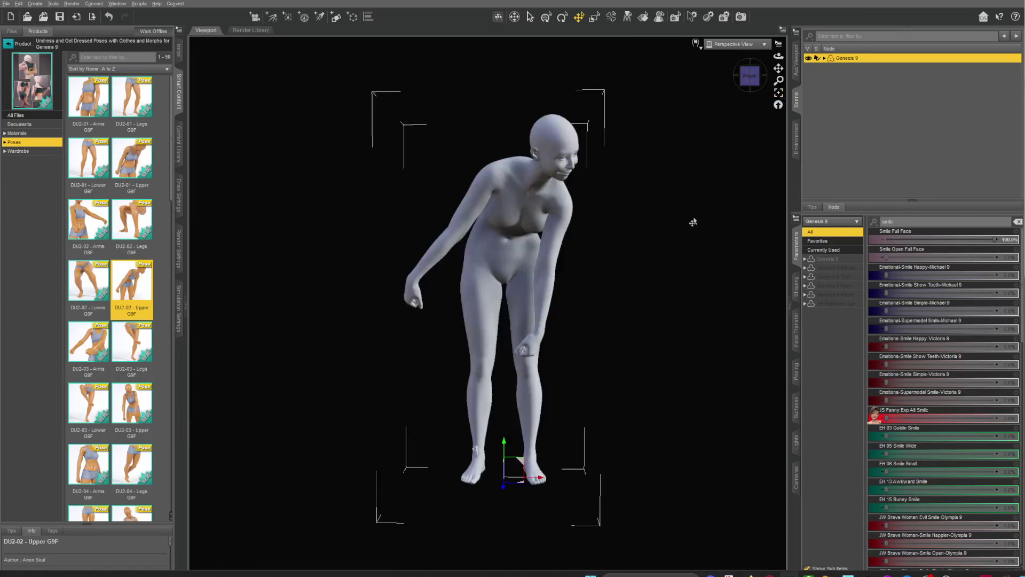
pyautogui.click(747, 85)
pyautogui.moveTo(777, 68); pyautogui.dragTo(764, 86)
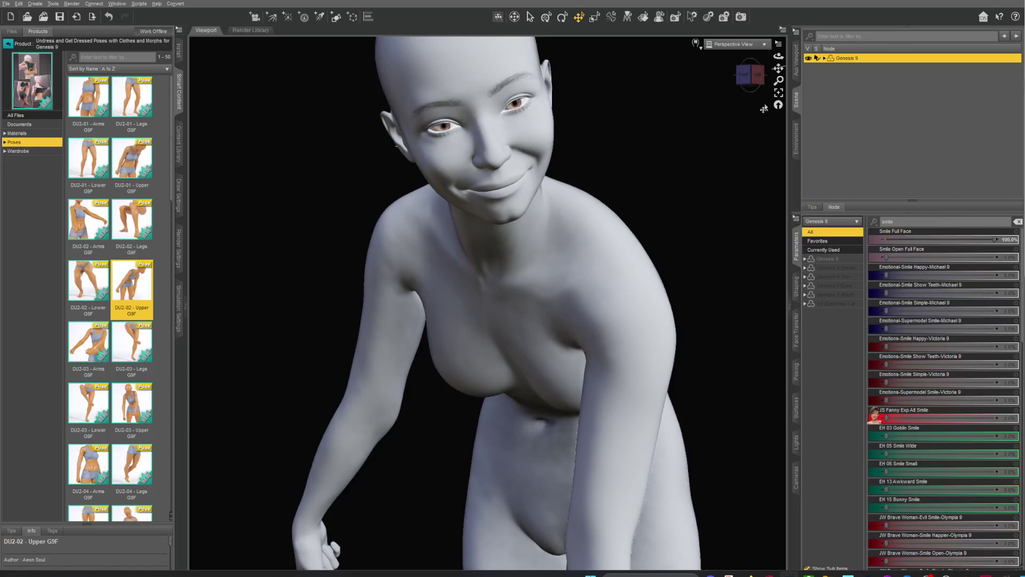
pyautogui.moveTo(779, 69); pyautogui.dragTo(604, 173)
pyautogui.moveTo(779, 68); pyautogui.dragTo(697, 120)
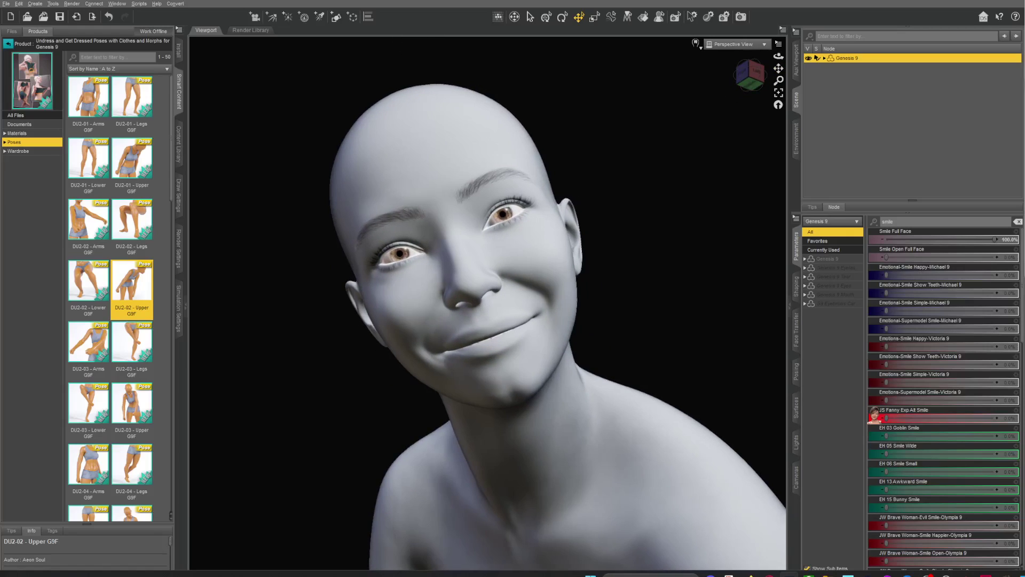
pyautogui.moveTo(779, 68); pyautogui.dragTo(790, 60)
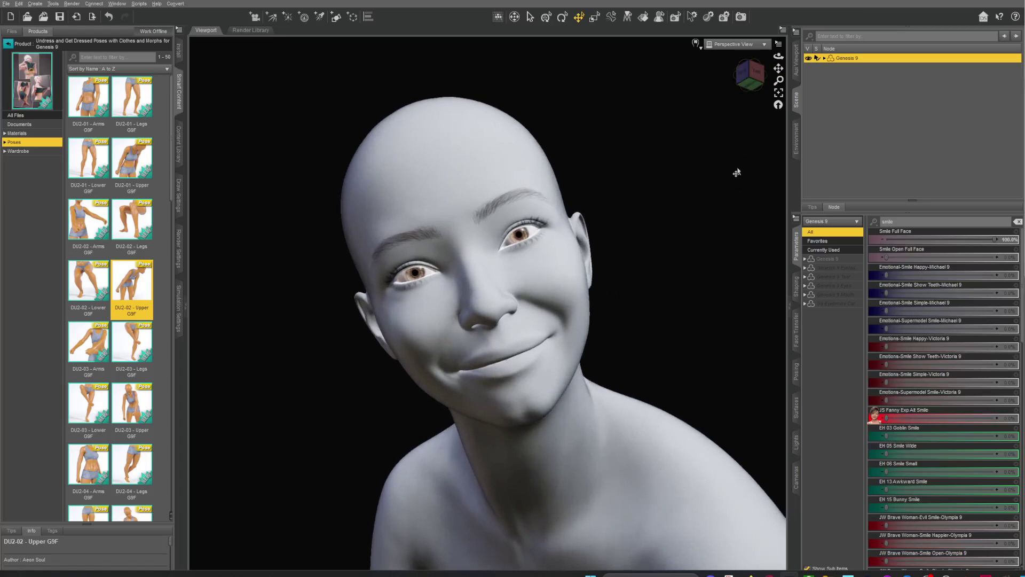